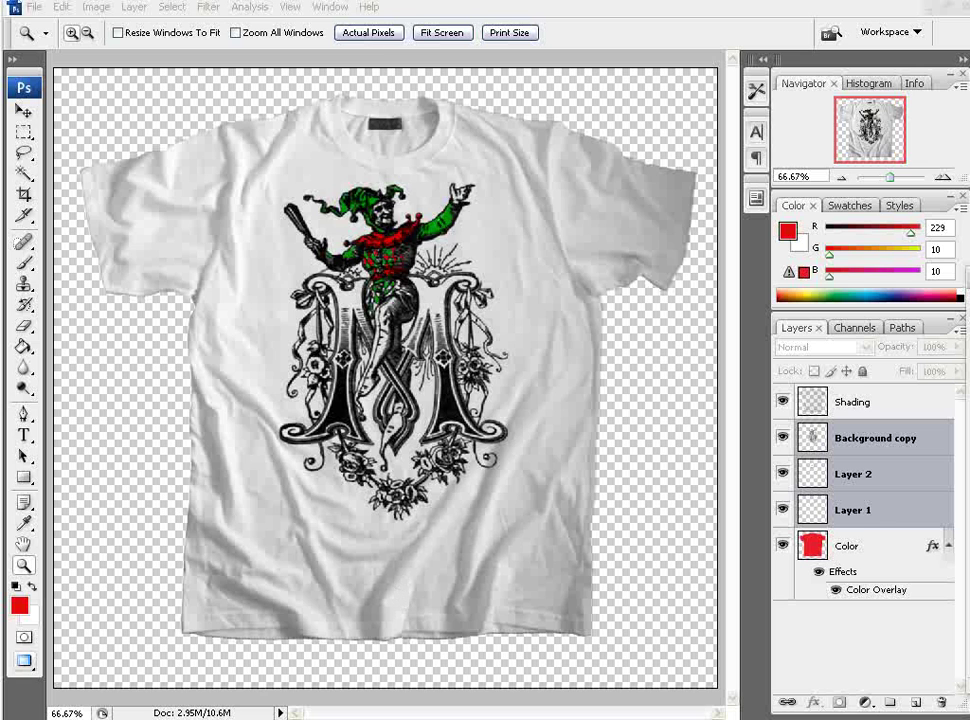
Minimize the jester T-shirt mockup document window.
click(930, 15)
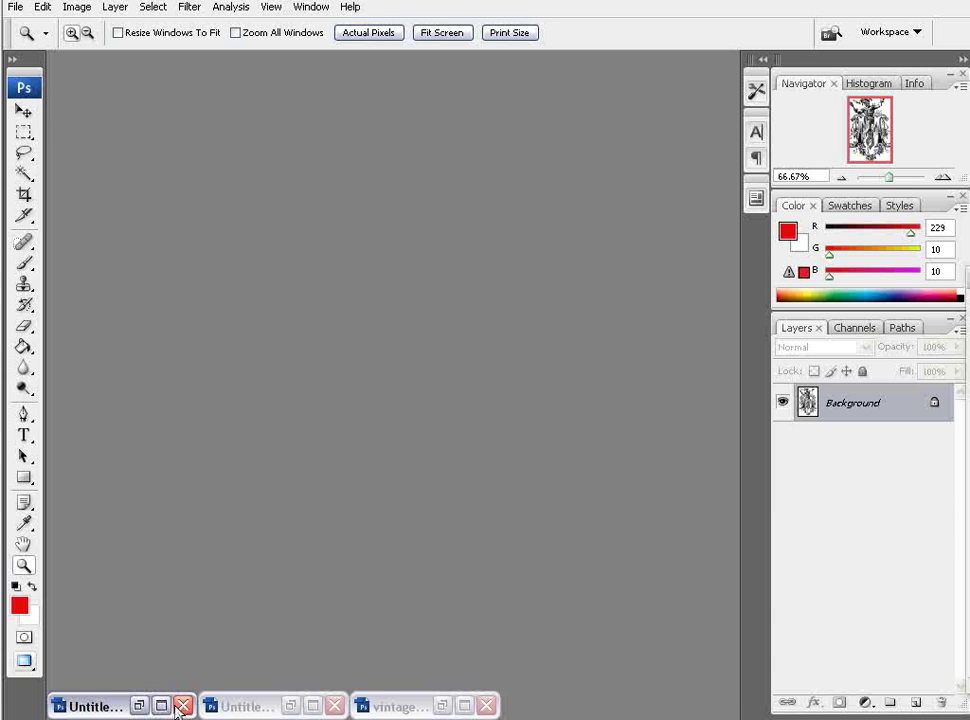
Restore the minimized jester 'M' illustration document to full view.
click(162, 706)
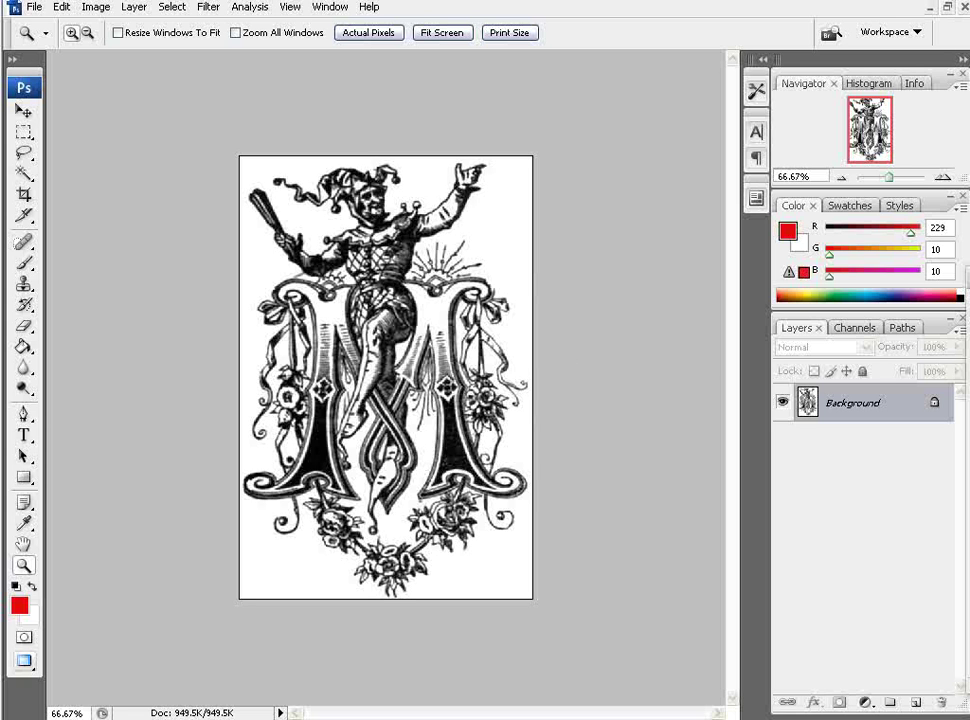
Dock the History/Actions panel beside the canvas.
drag(725, 165, 745, 150)
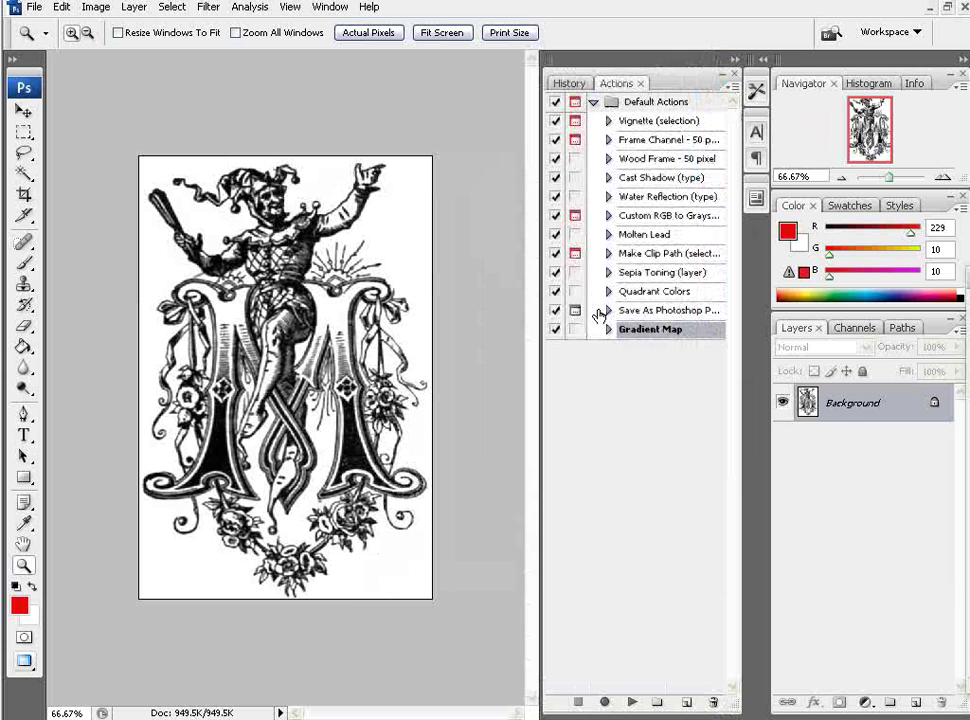
click(297, 10)
mouse_move(330, 8)
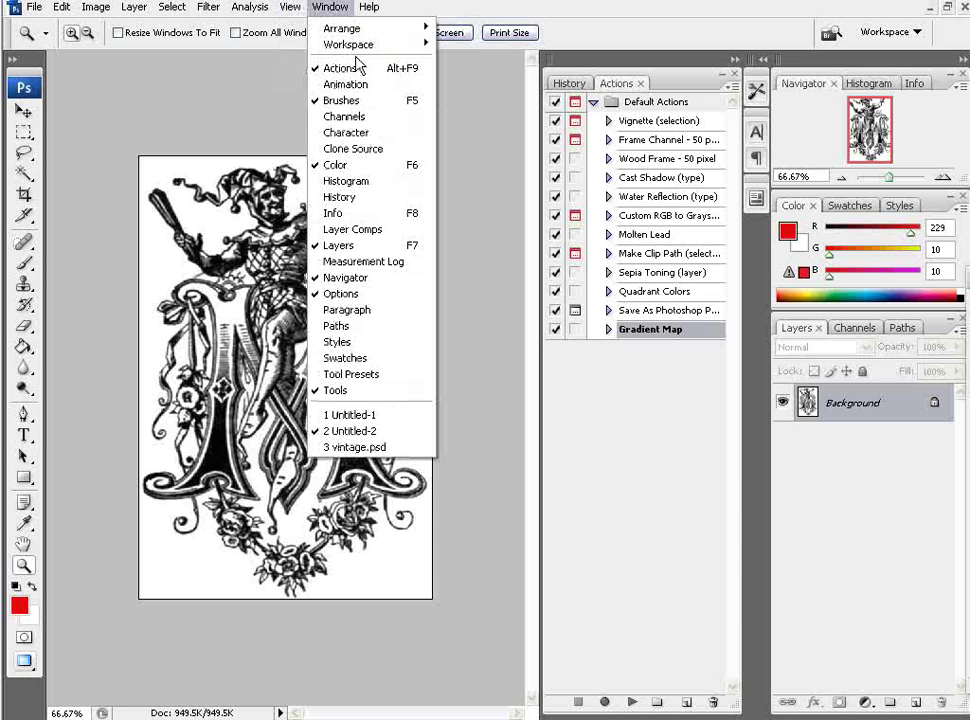
click(680, 88)
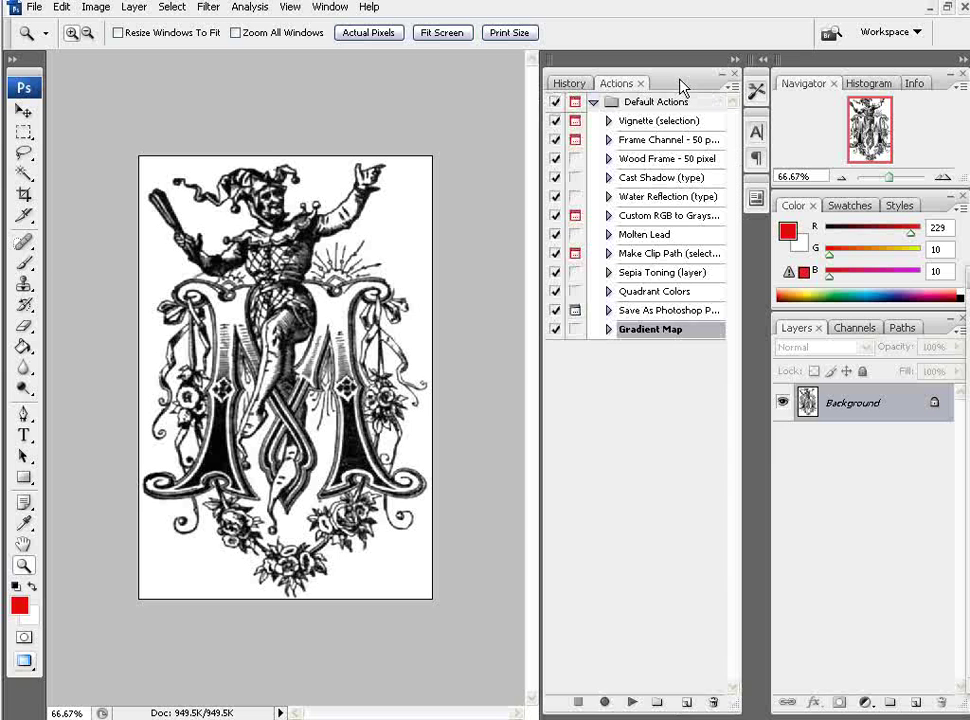
Create a new action named 'White Out' in Default Actions and begin recording.
click(731, 90)
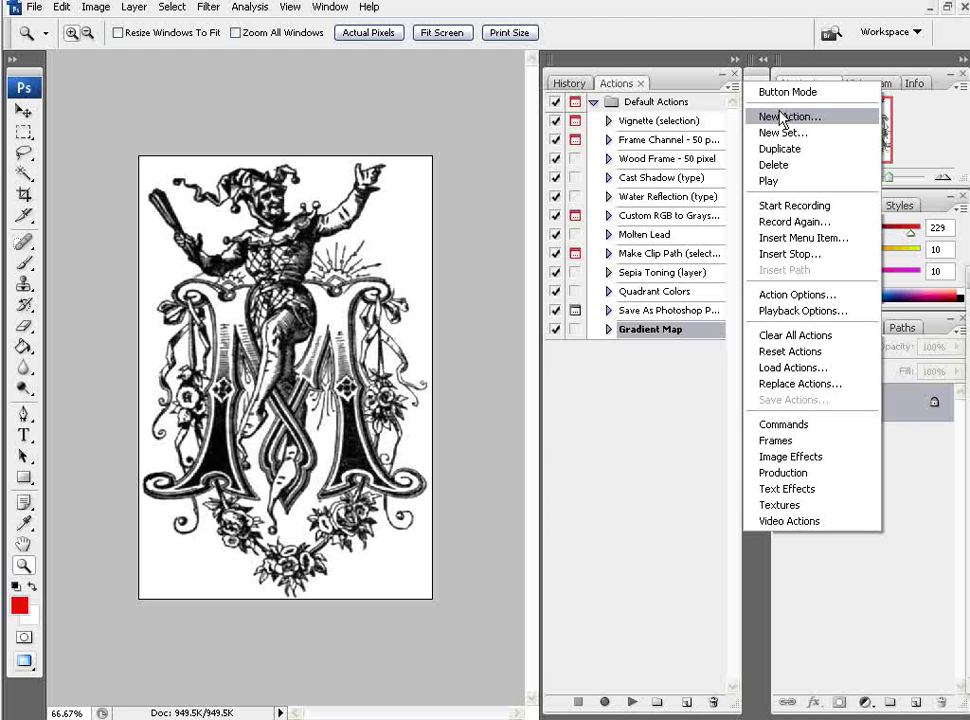
click(781, 117)
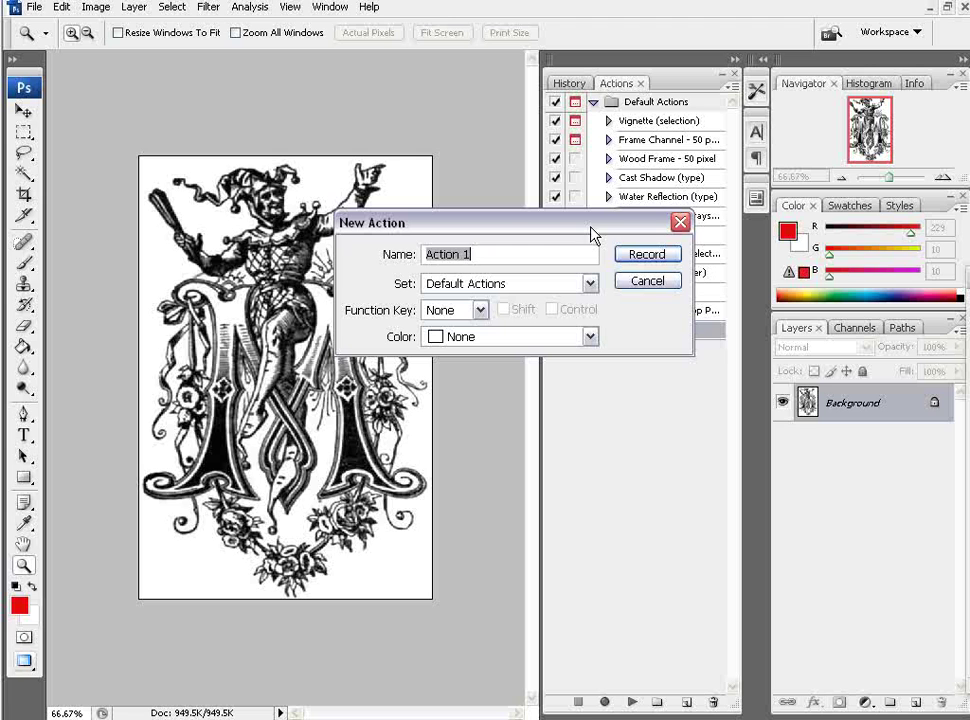
text(White Out)
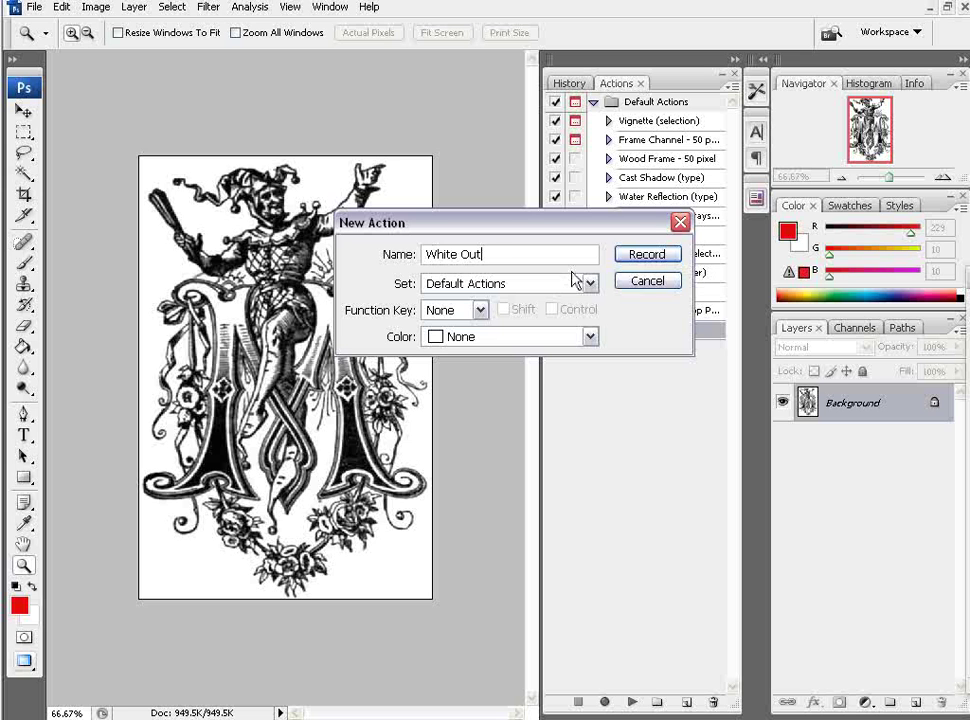
click(645, 260)
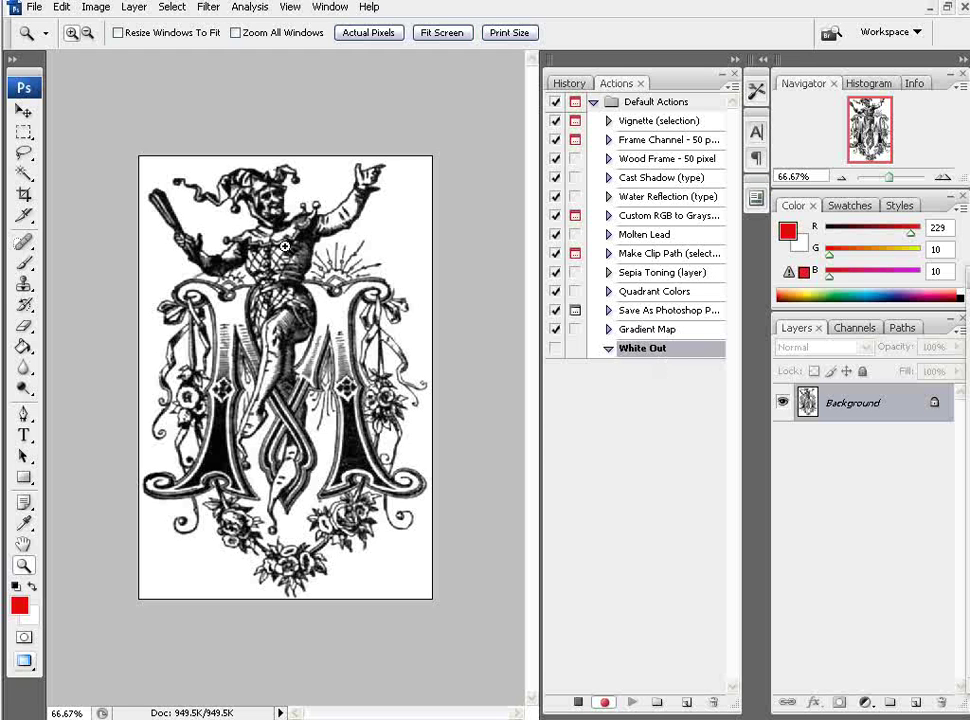
Convert the jester image to Grayscale mode, discarding its colour information.
click(95, 9)
mouse_move(100, 28)
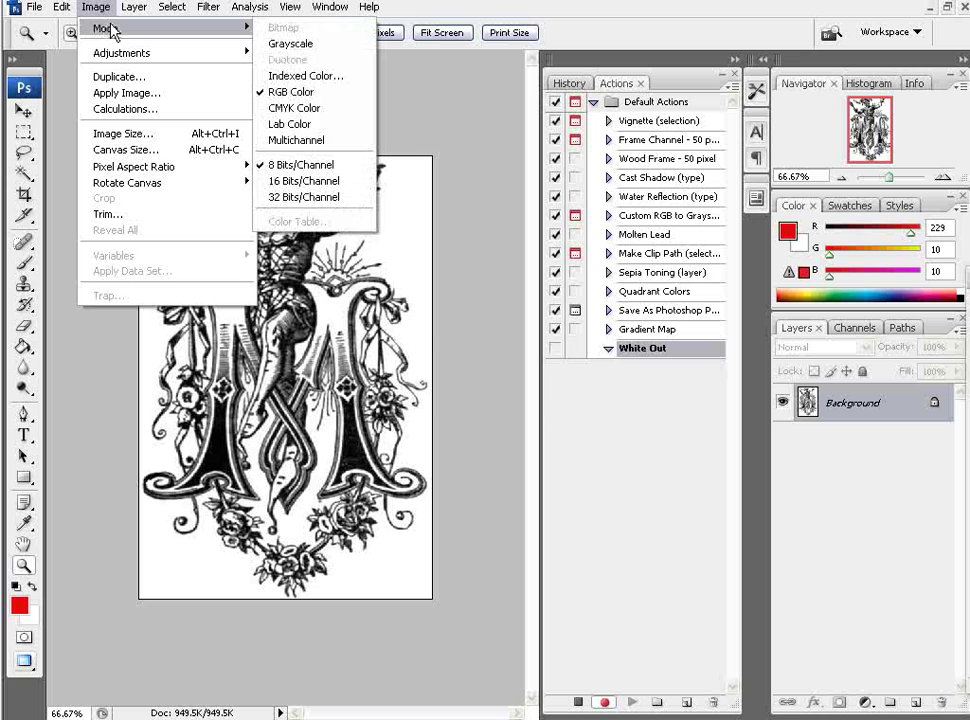
click(310, 44)
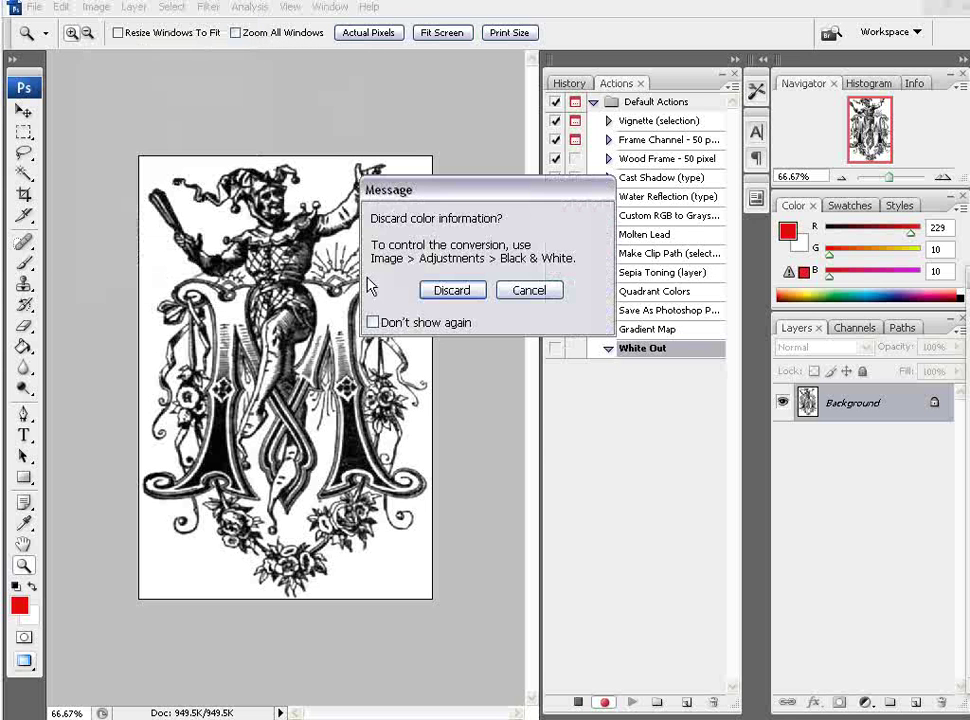
click(475, 298)
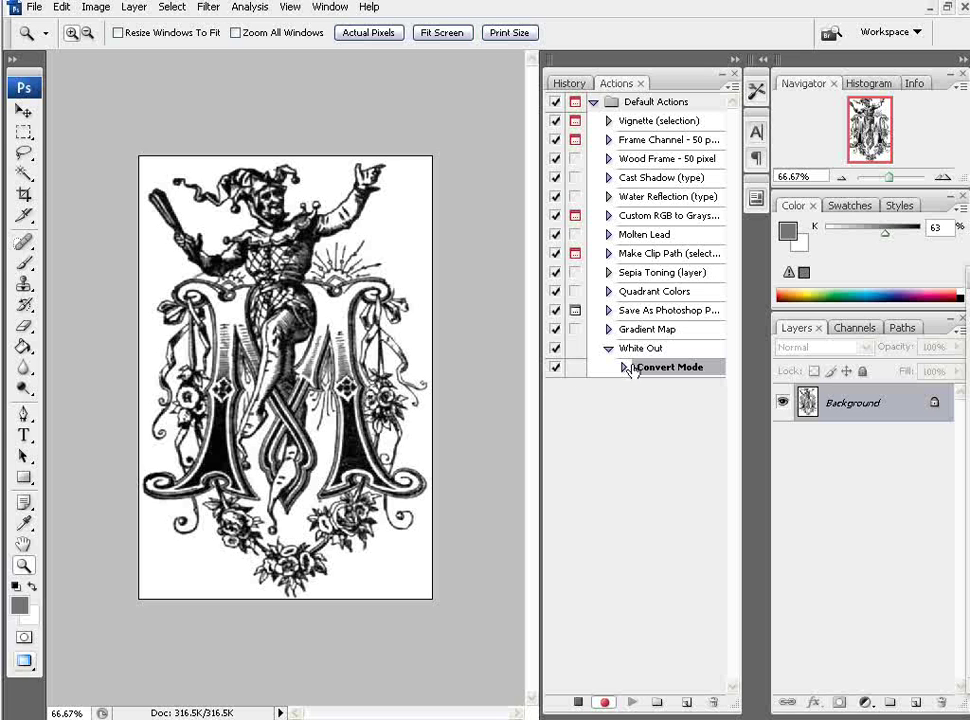
Resample the jester image to a resolution of 900 pixels/inch.
click(99, 8)
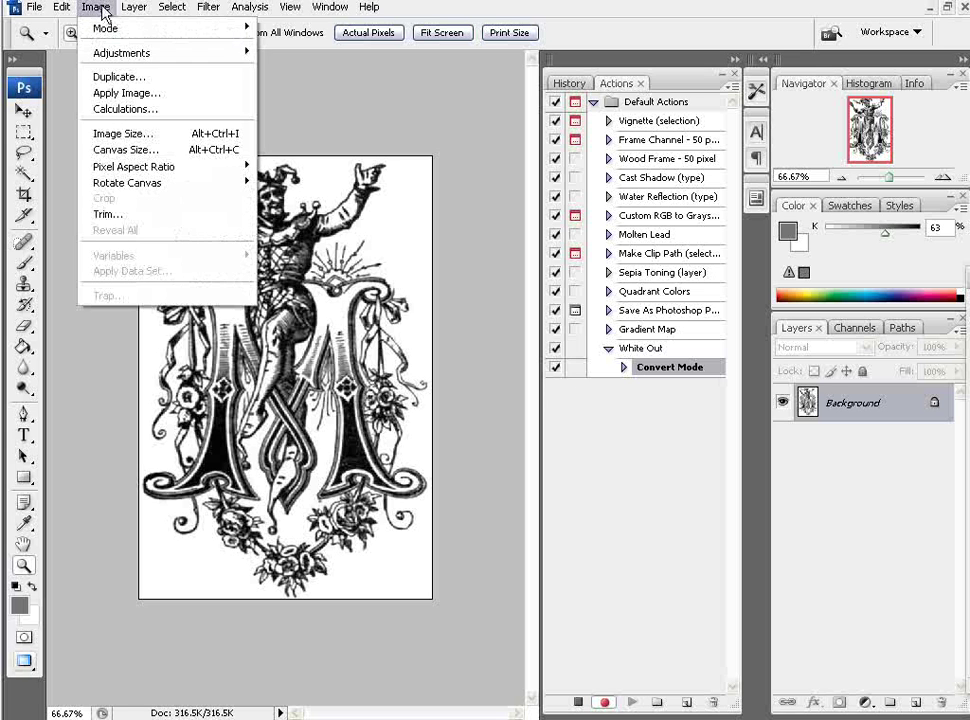
click(147, 134)
drag(442, 368, 356, 362)
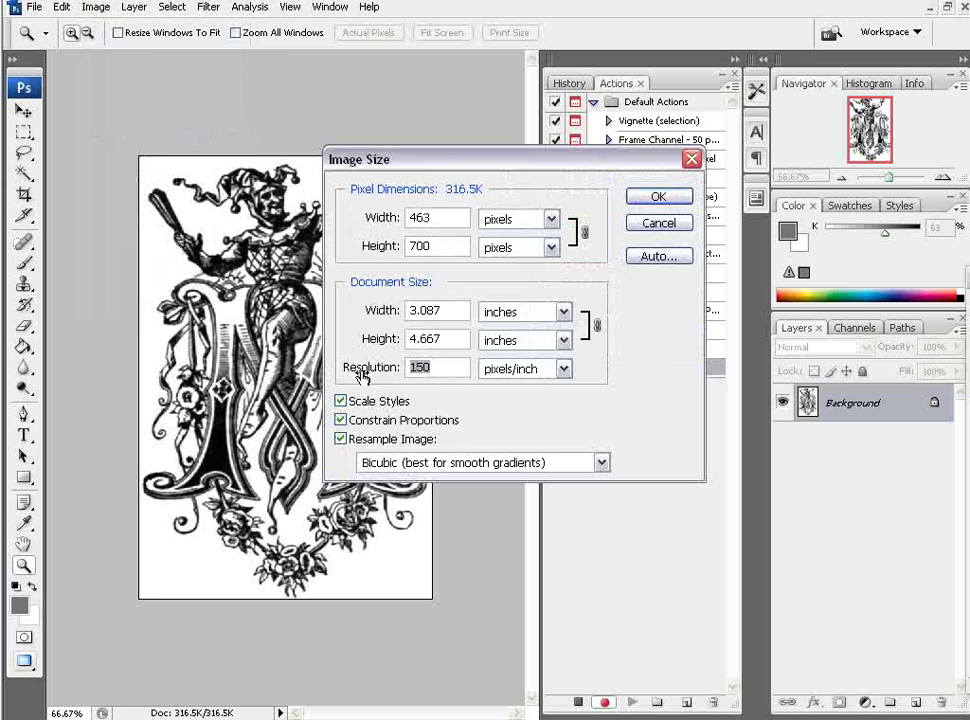
text(900)
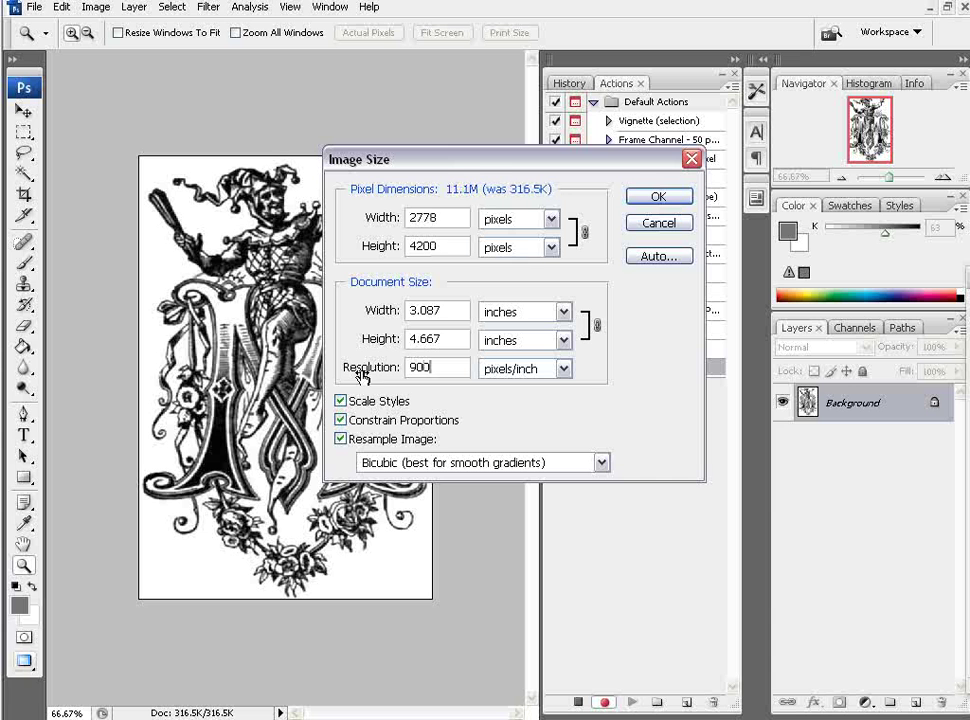
click(662, 198)
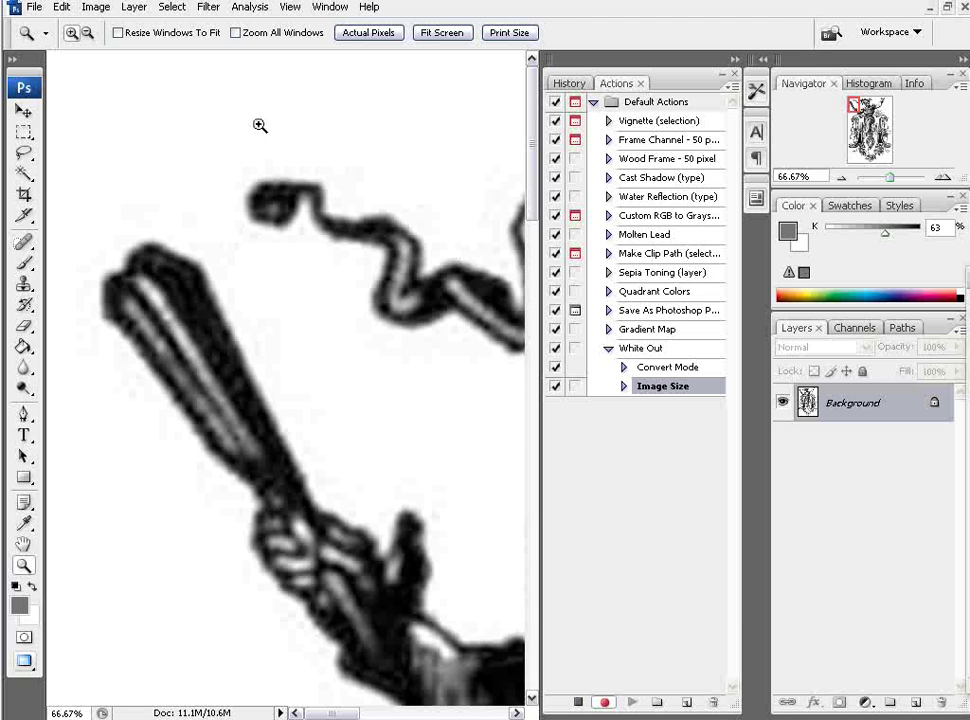
Convert the image to Bitmap with Diffusion Dither and zoom in on the paddle.
click(97, 8)
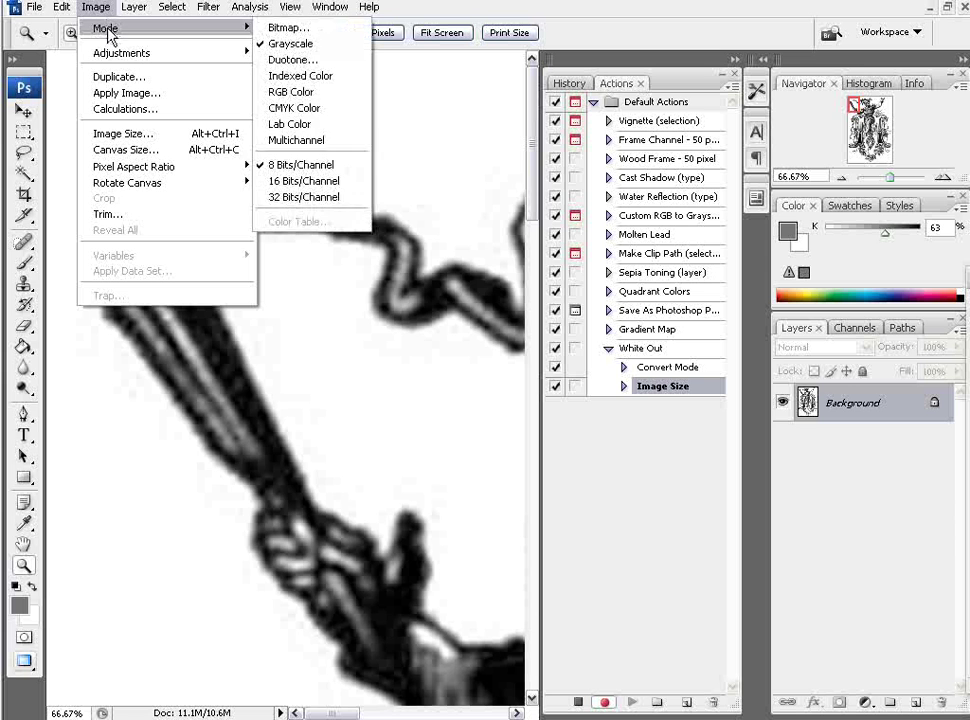
mouse_move(190, 28)
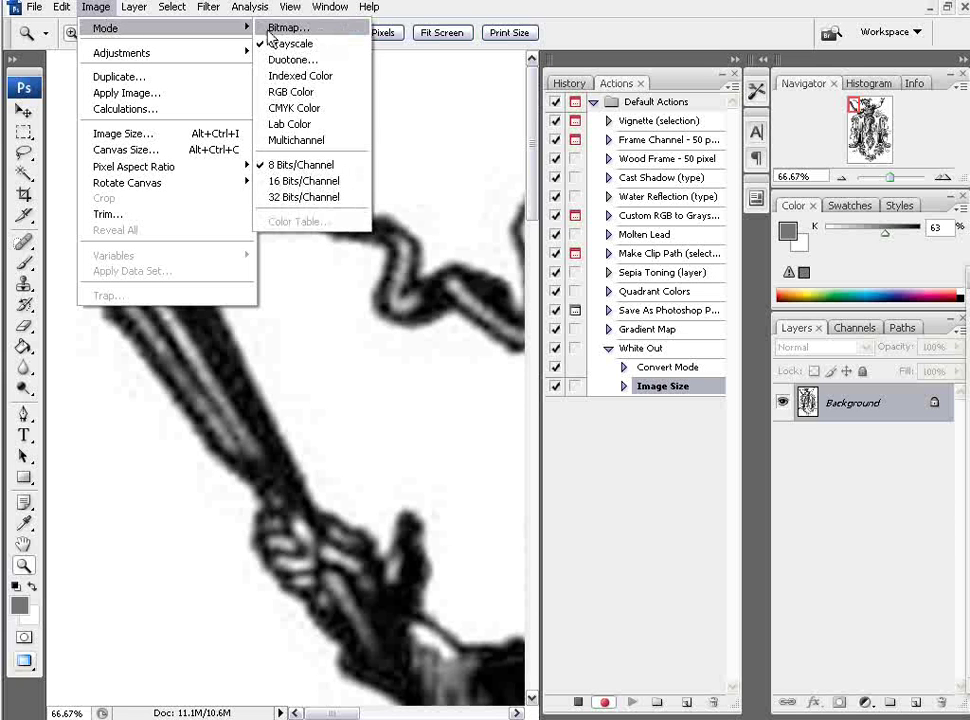
click(273, 28)
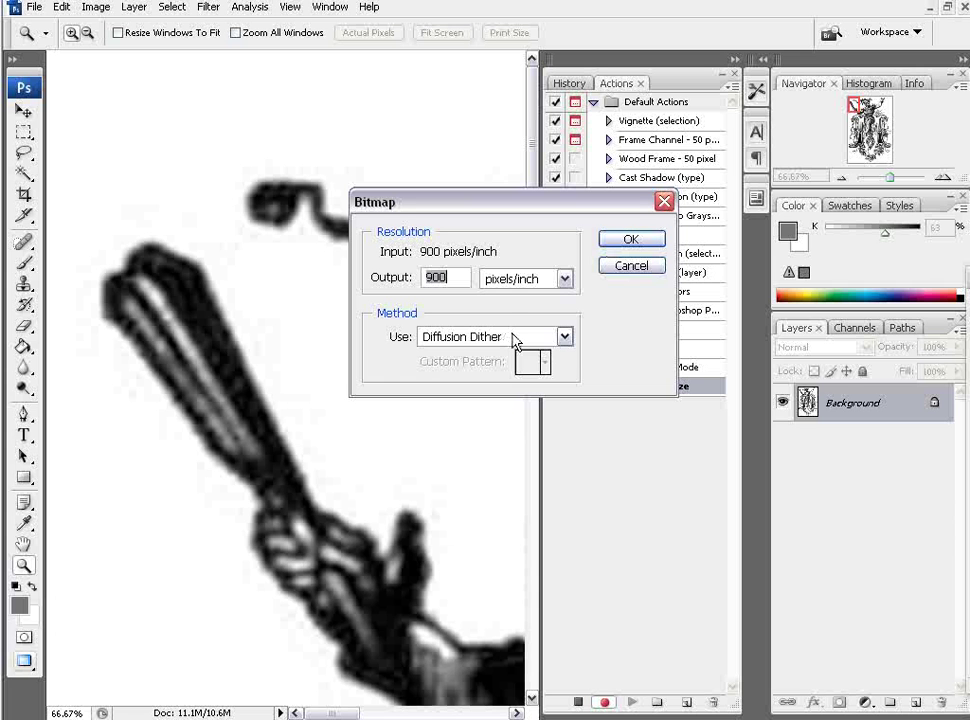
click(626, 240)
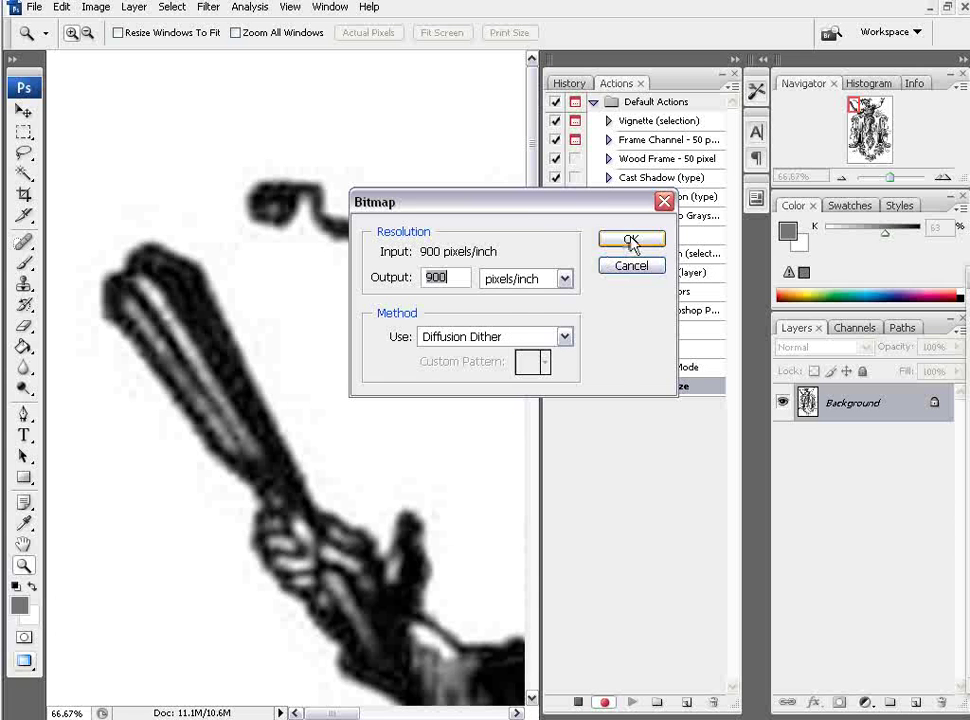
drag(210, 250, 270, 345)
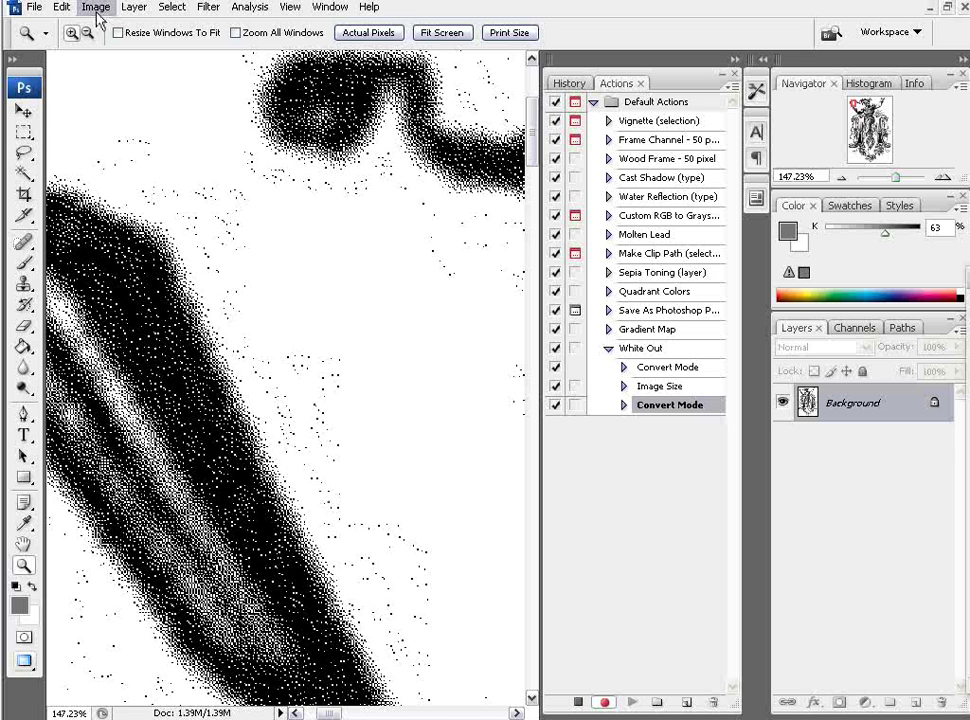
Convert the bitmap jester image back to Grayscale mode.
click(168, 8)
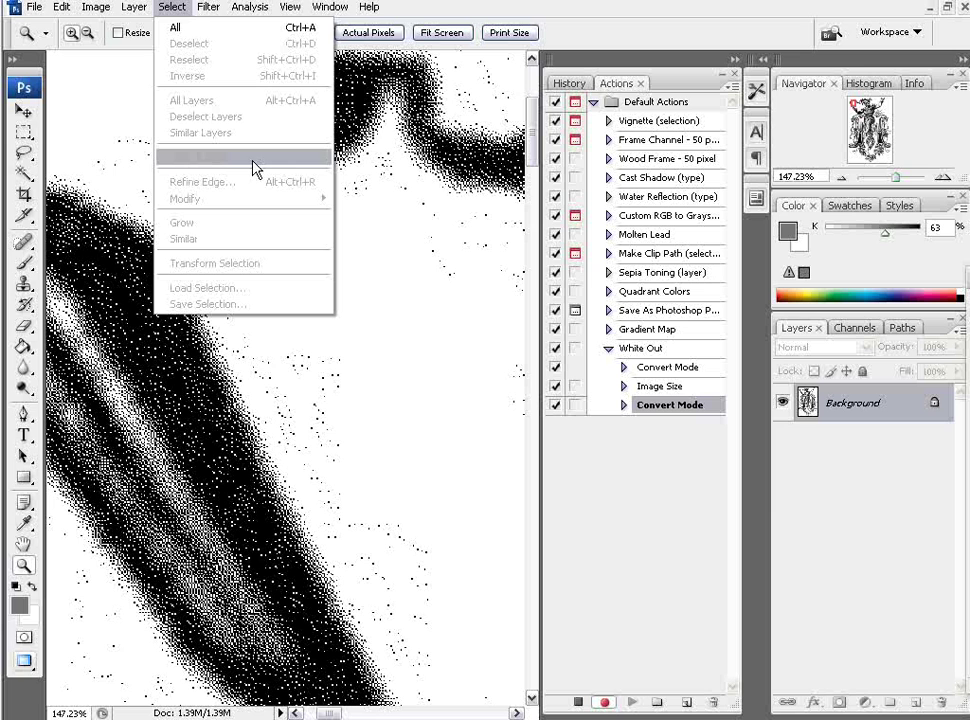
mouse_move(110, 12)
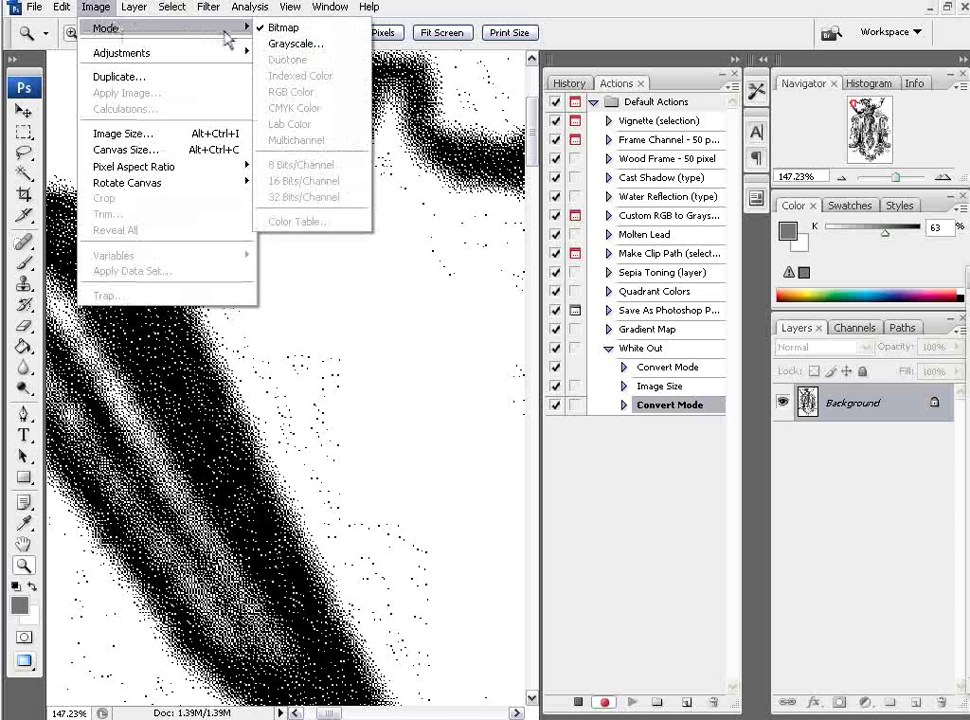
click(296, 46)
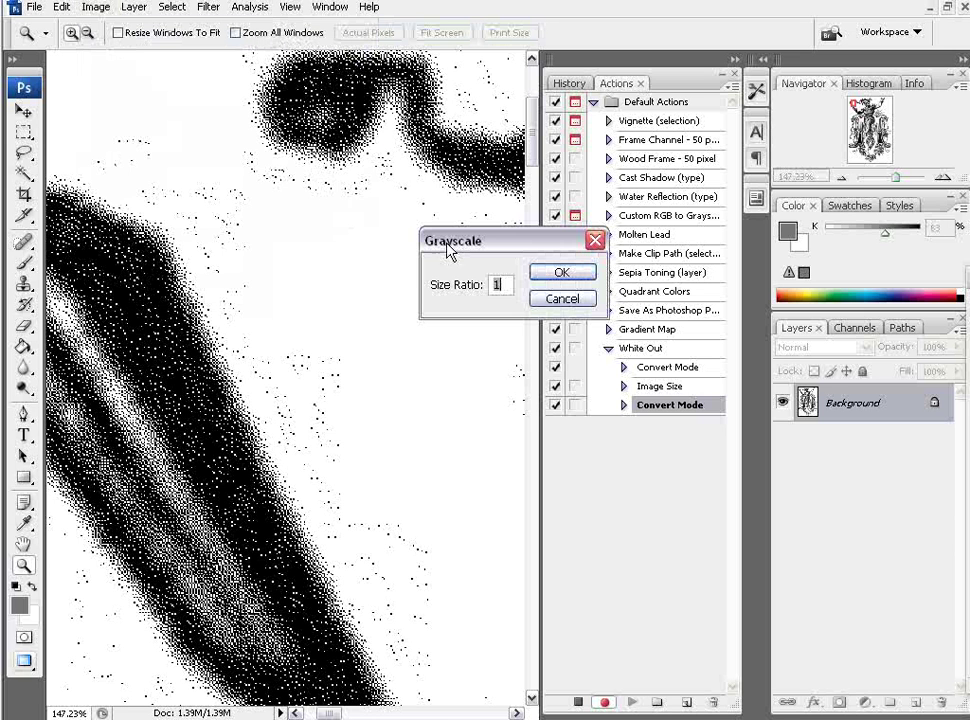
click(563, 273)
Select the white areas with Color Range by sampling the white background.
click(170, 7)
click(216, 160)
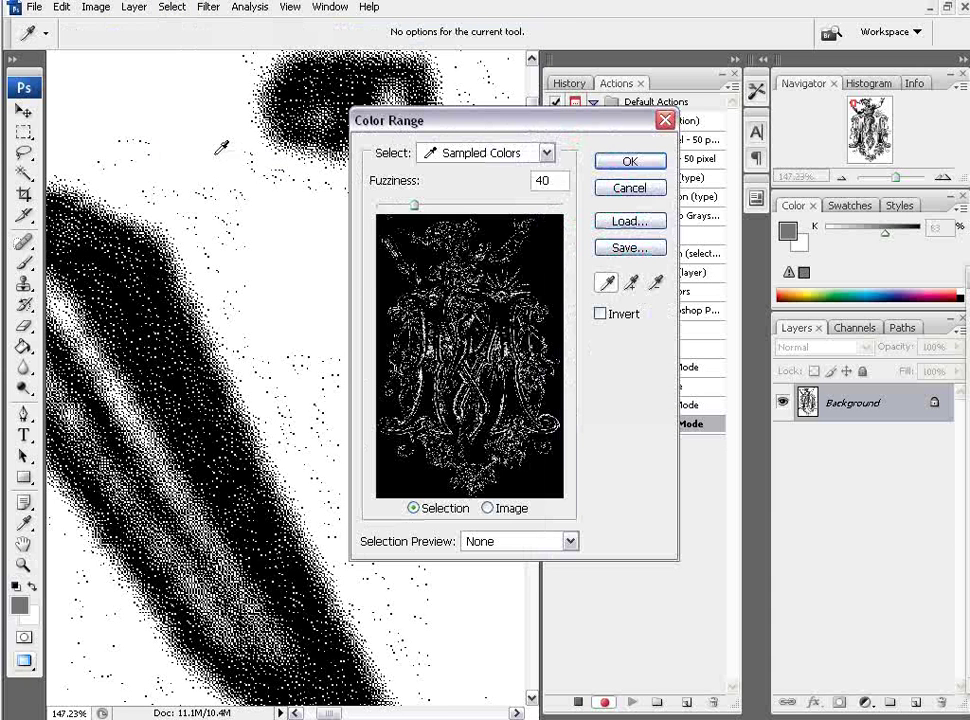
click(300, 237)
click(626, 164)
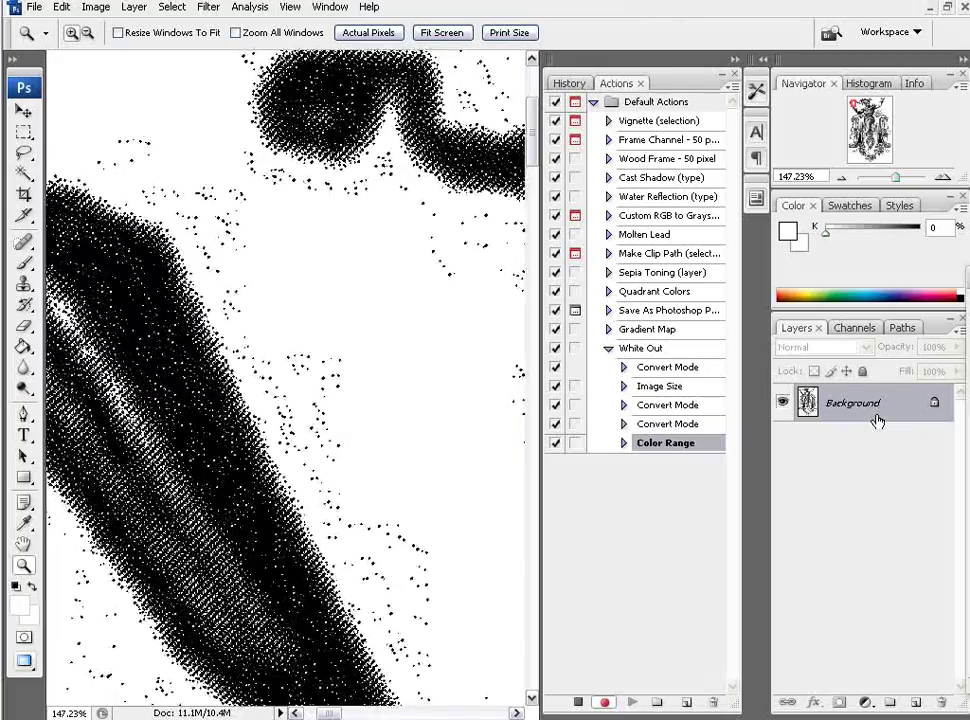
Duplicate the Background layer as Background copy and hide the original Background.
right_click(864, 409)
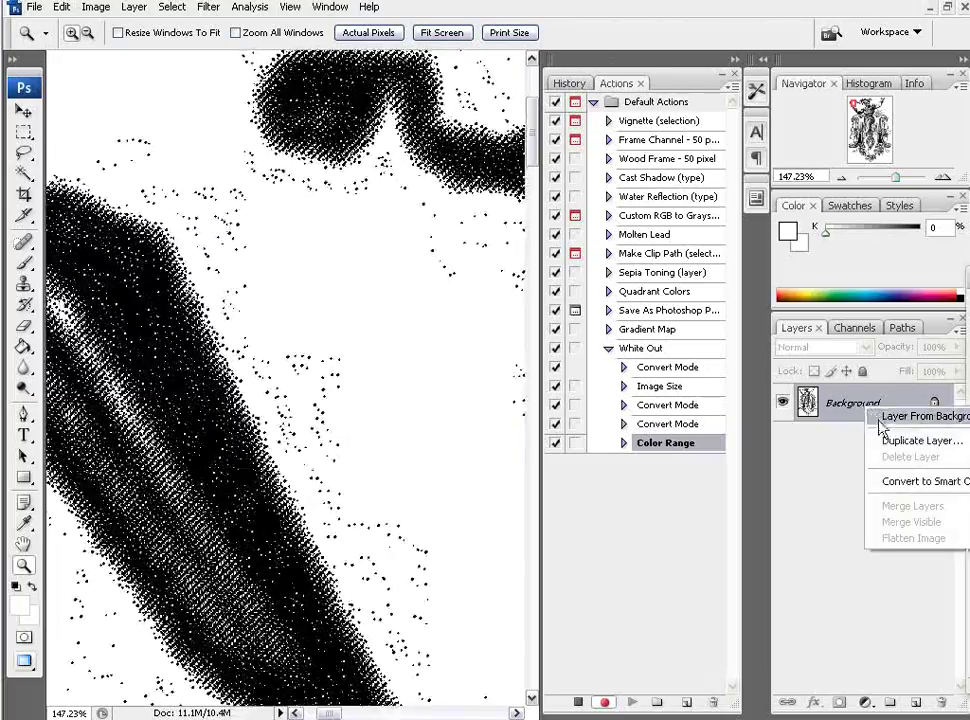
click(884, 444)
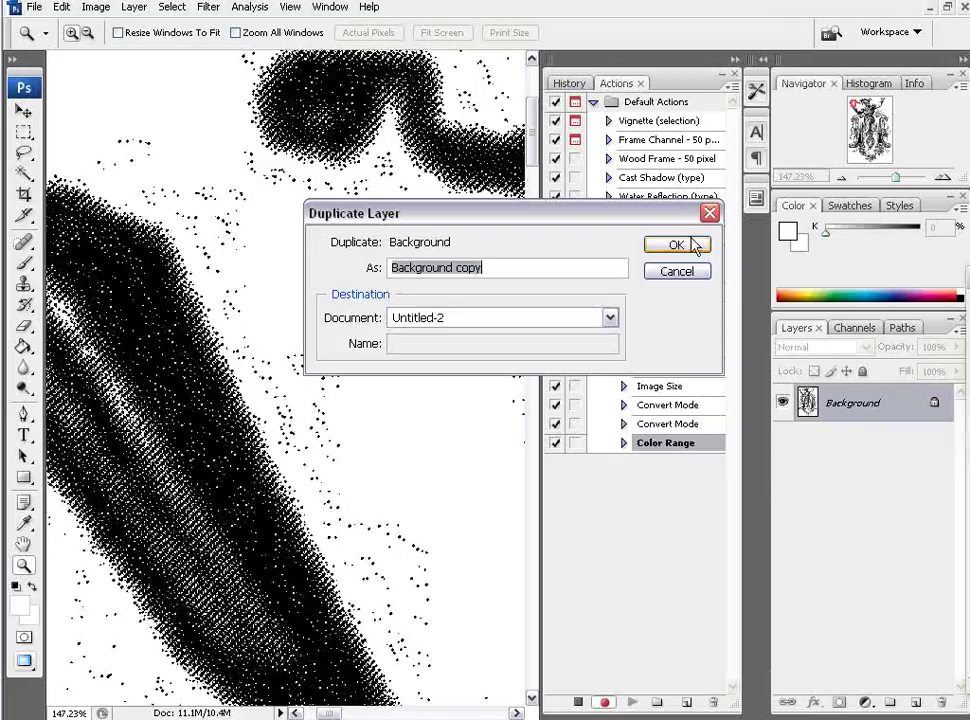
click(677, 246)
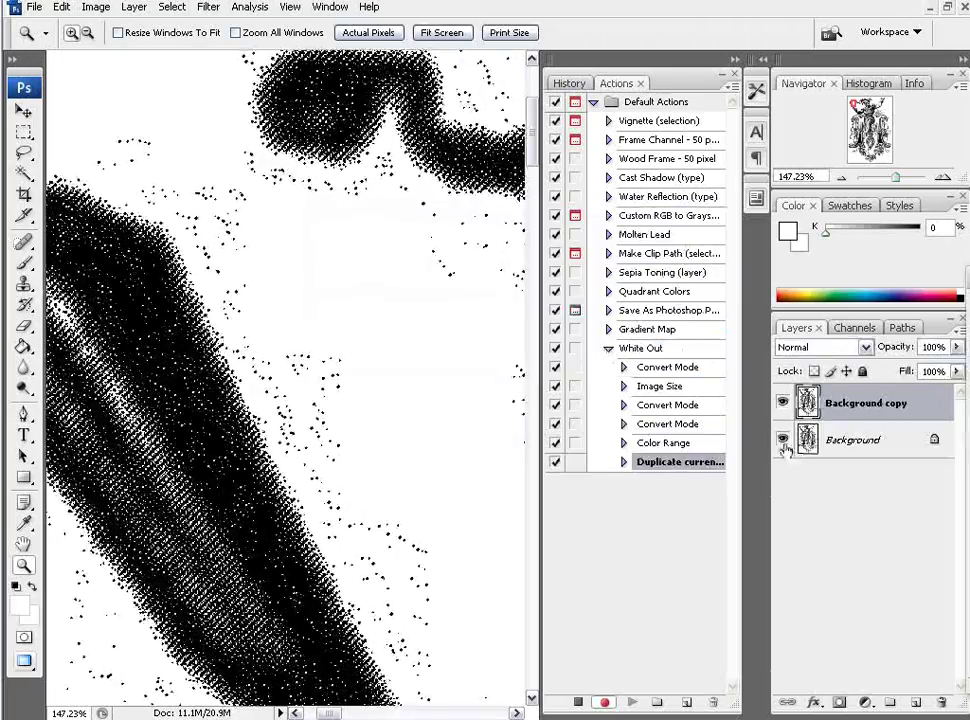
click(782, 440)
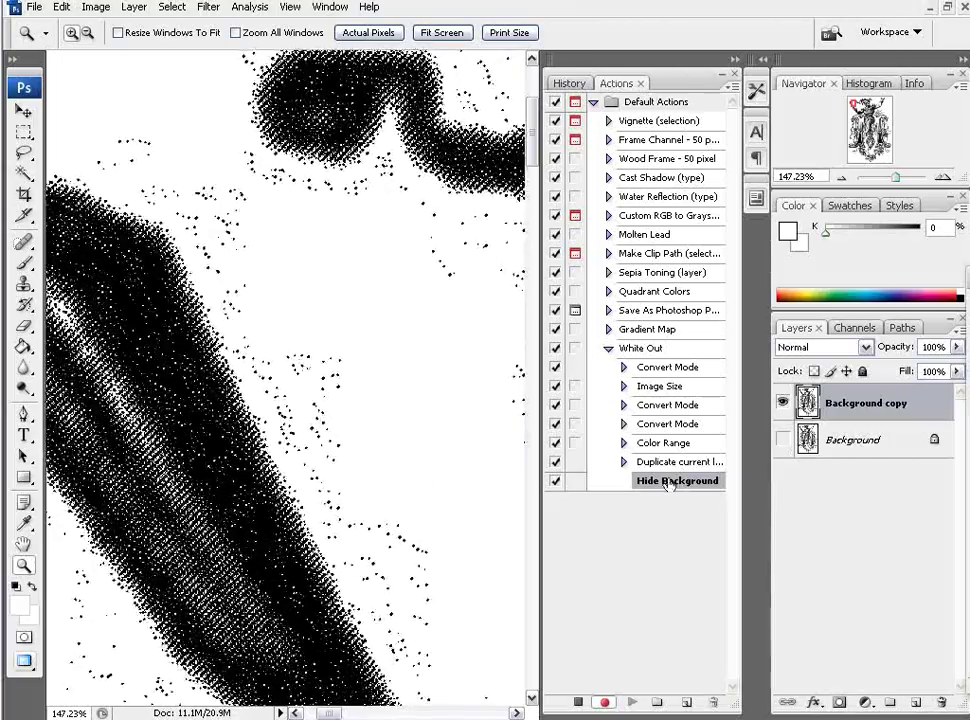
Delete the selected white pixels from the copy and deselect.
key(Delete)
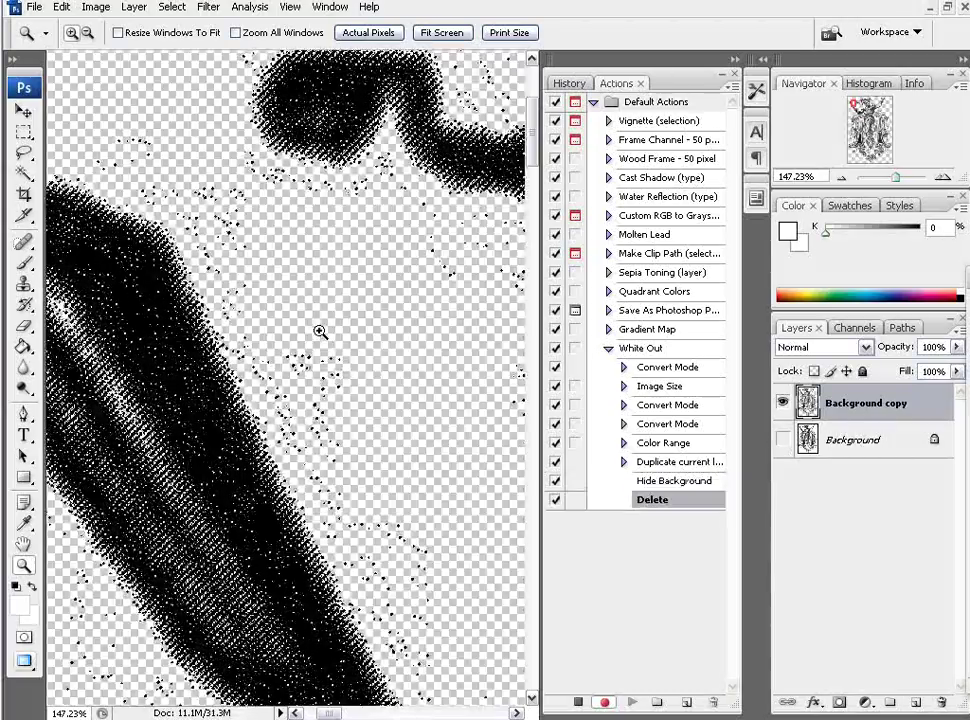
click(166, 8)
click(181, 44)
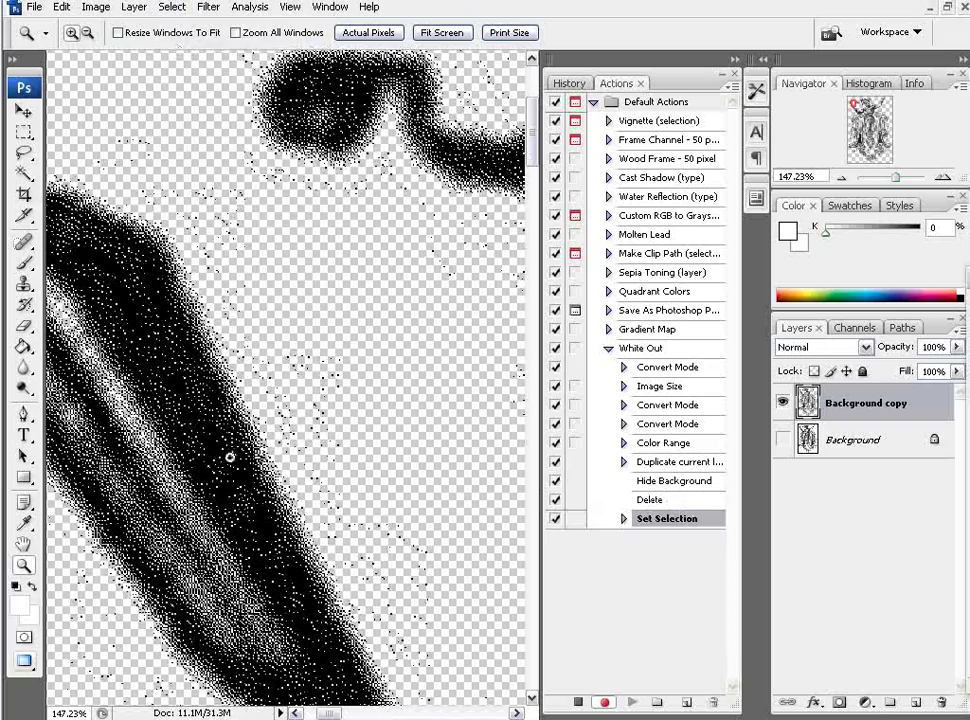
click(204, 8)
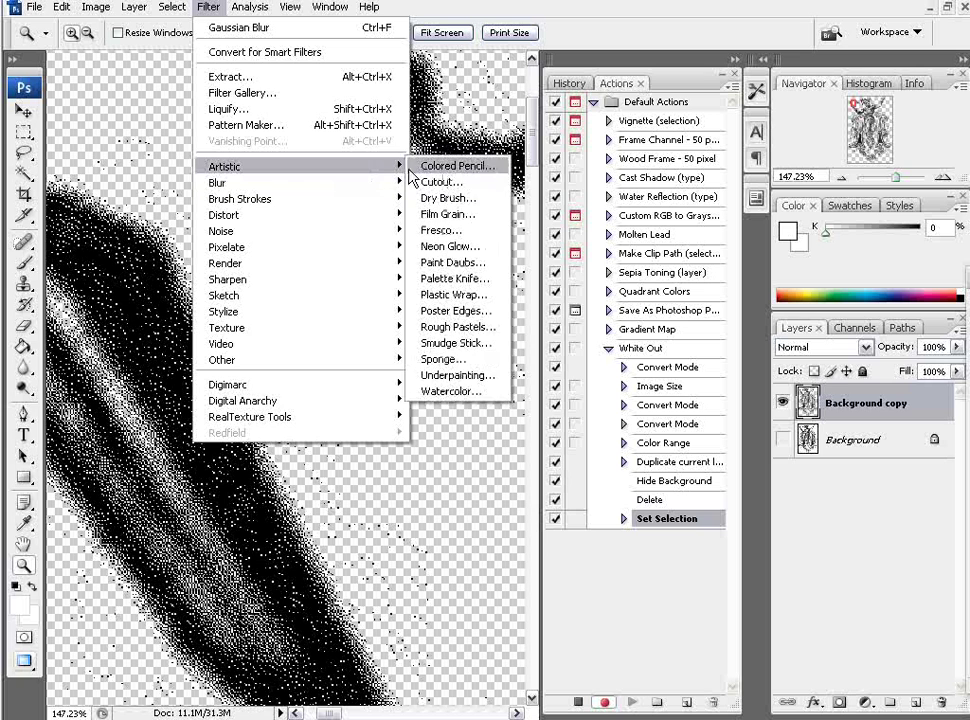
Apply a 2.1-pixel Gaussian Blur to the copy and stop recording White Out.
mouse_move(392, 186)
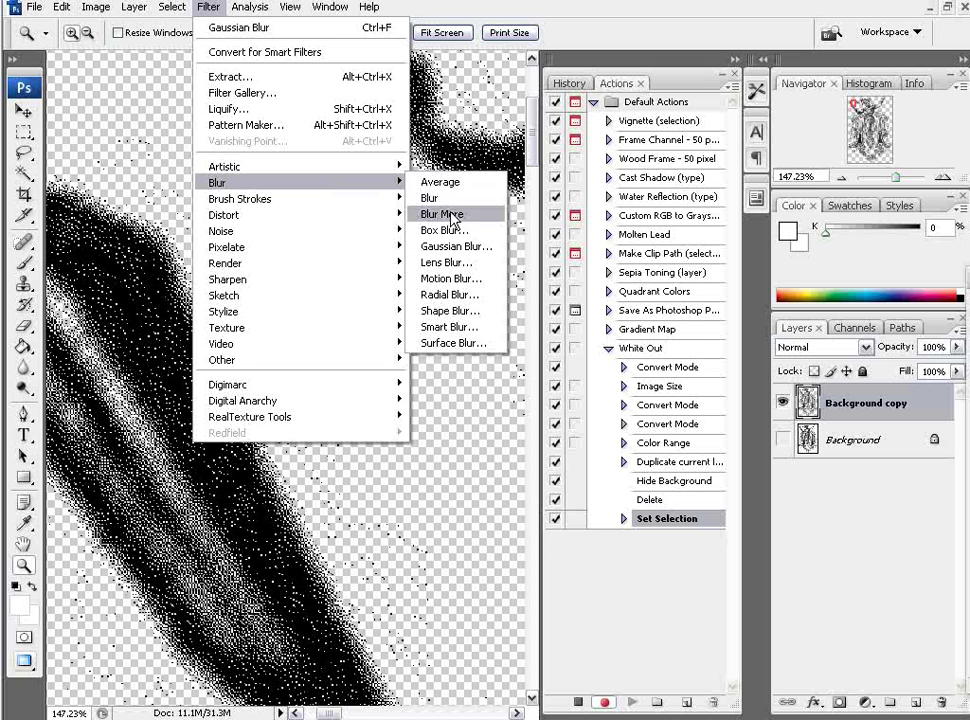
click(455, 245)
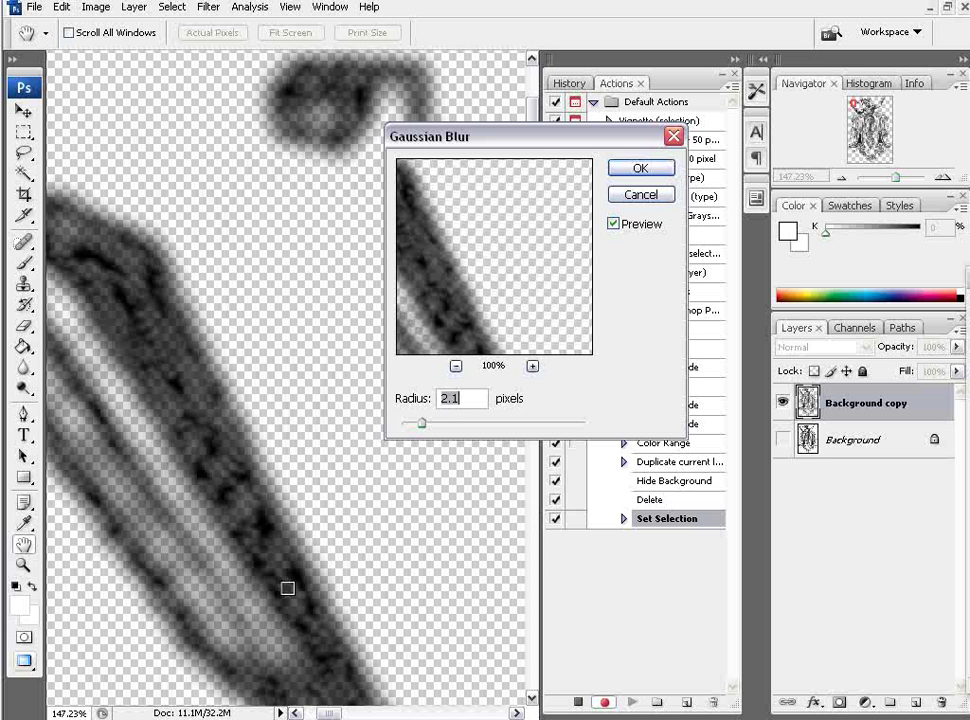
click(640, 169)
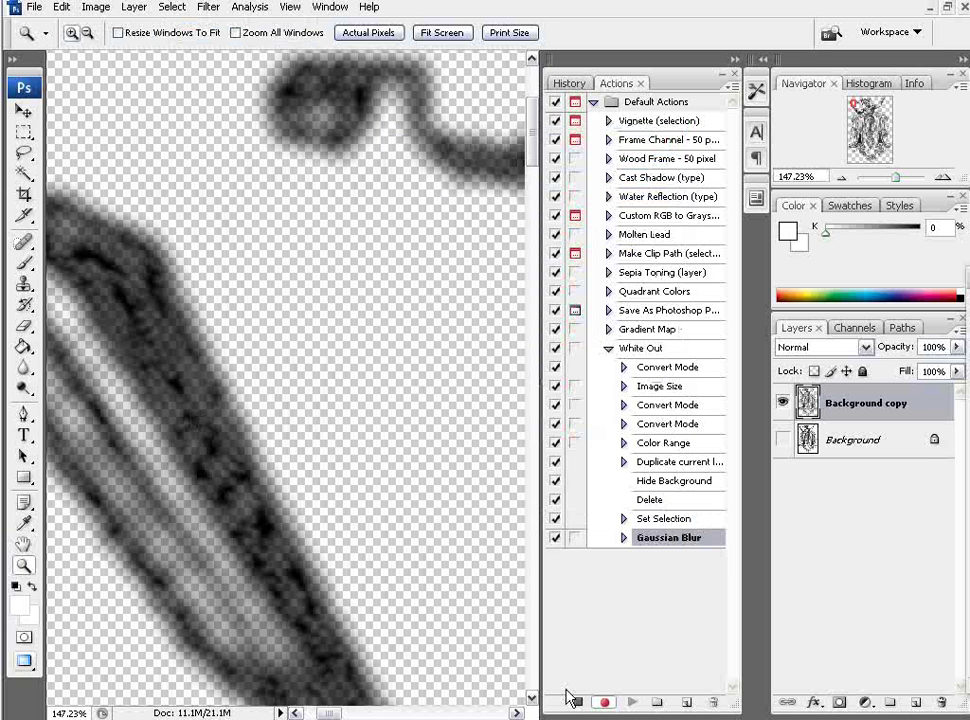
click(578, 705)
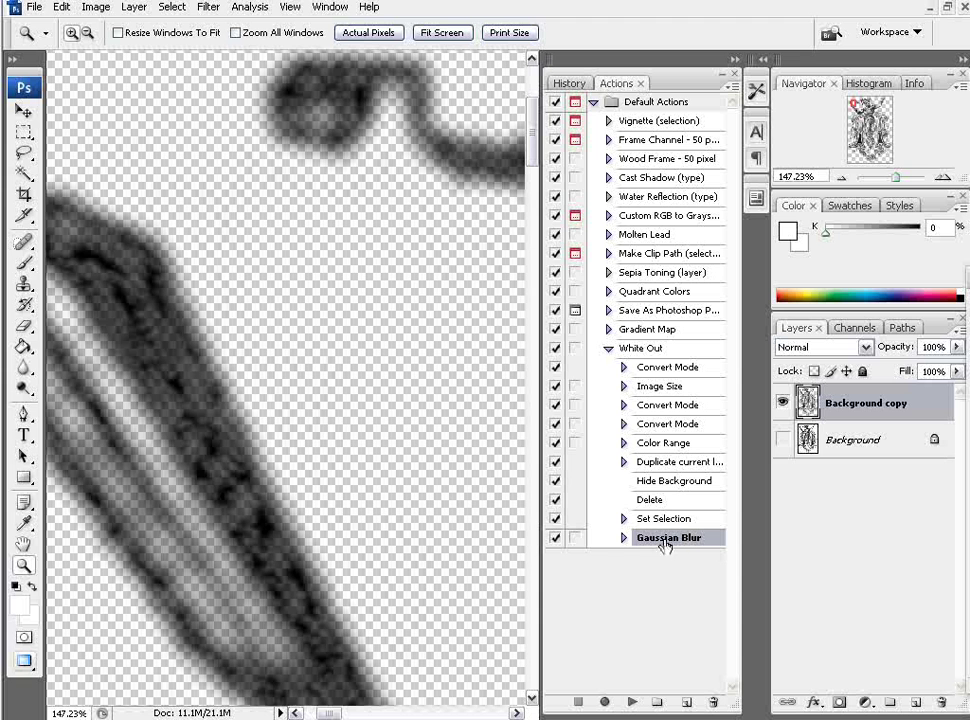
Fit the jester page on screen and toggle layer visibility to compare copy and original.
right_click(300, 317)
click(330, 326)
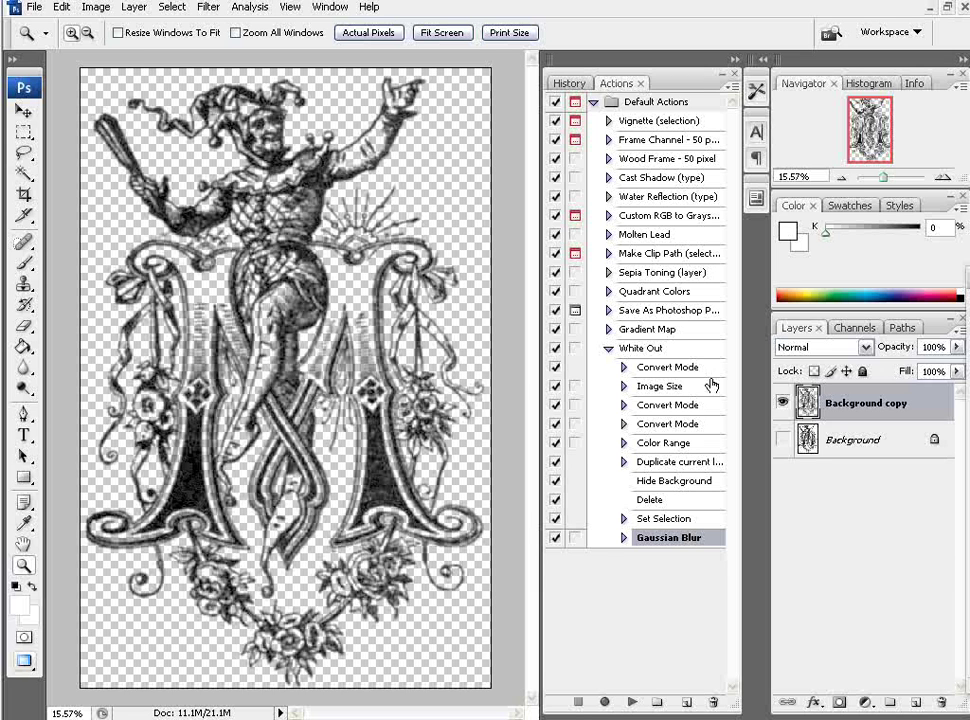
click(783, 403)
click(783, 440)
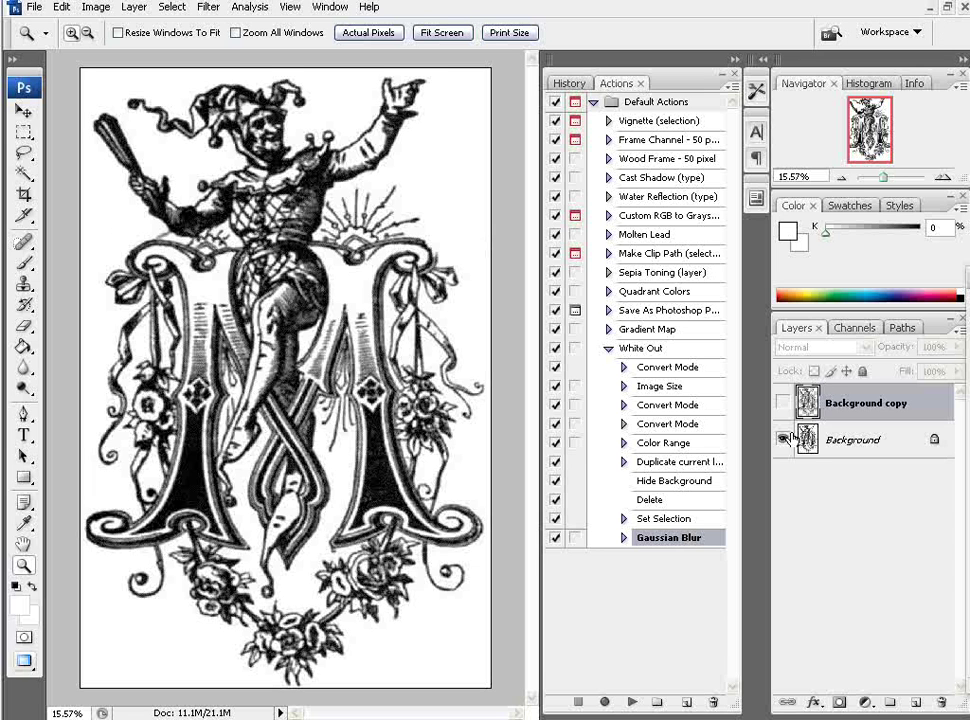
click(783, 440)
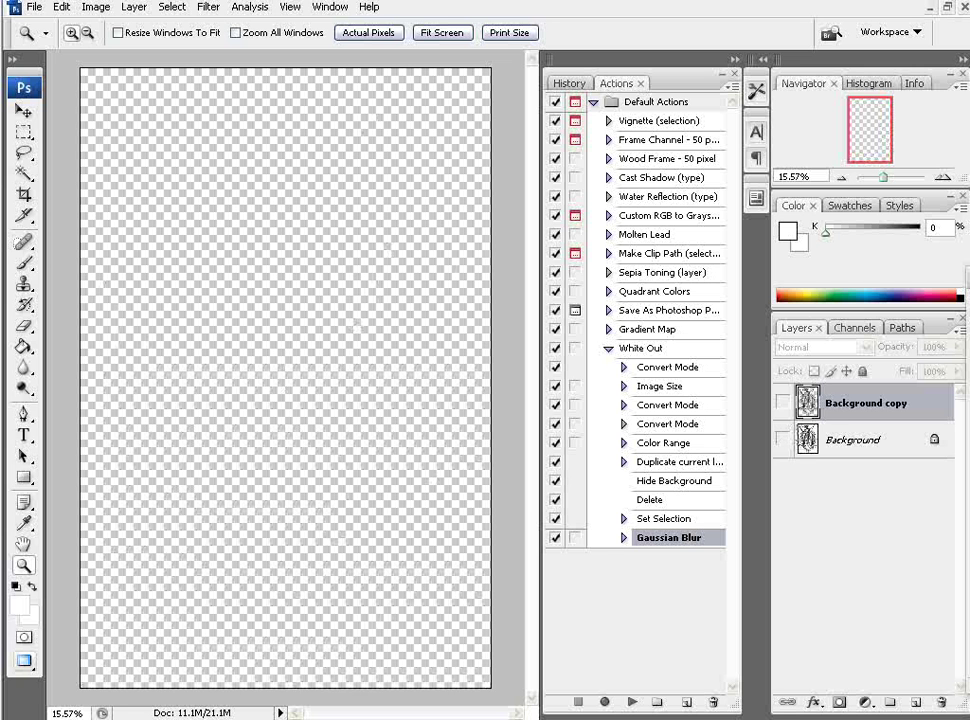
Show the Background copy again and resample the image to 150 pixels/inch (463 × 700).
click(783, 403)
click(99, 9)
click(128, 134)
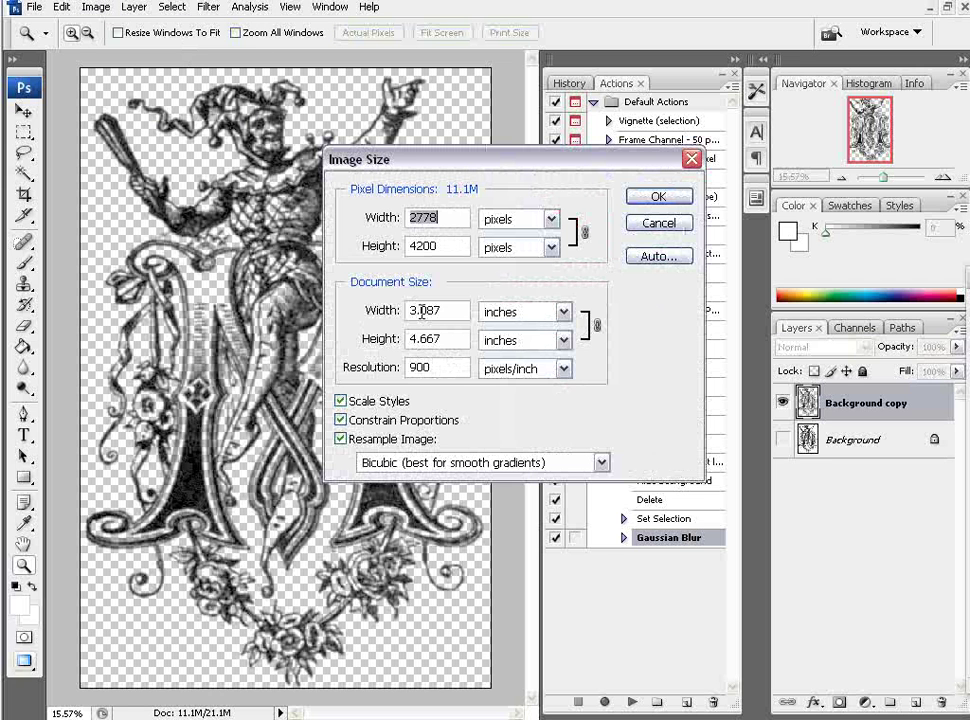
double_click(449, 372)
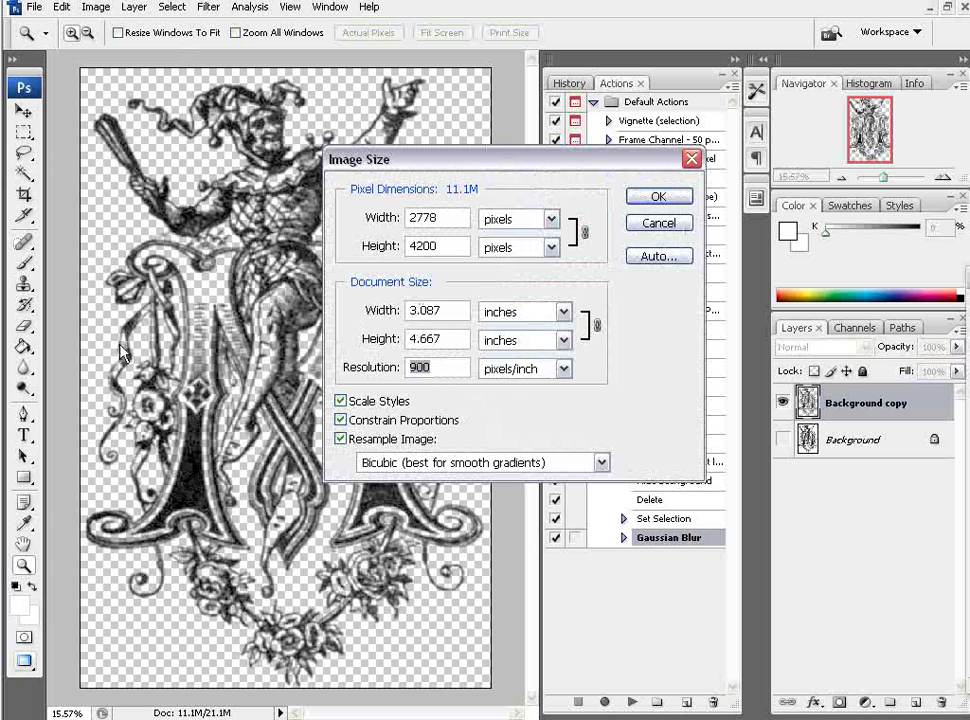
text(150)
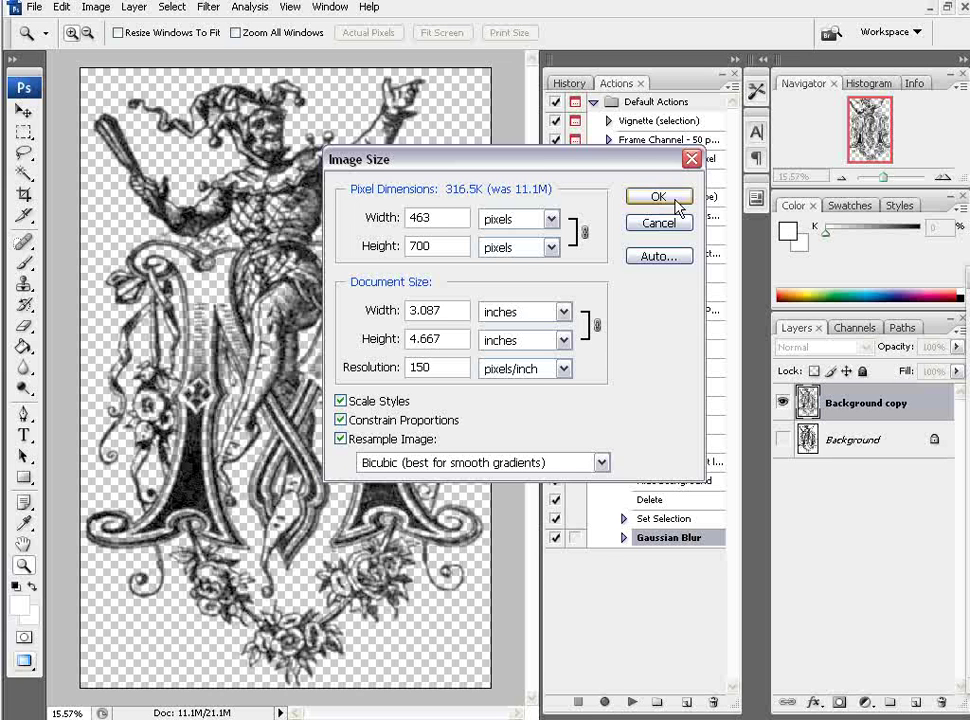
click(658, 197)
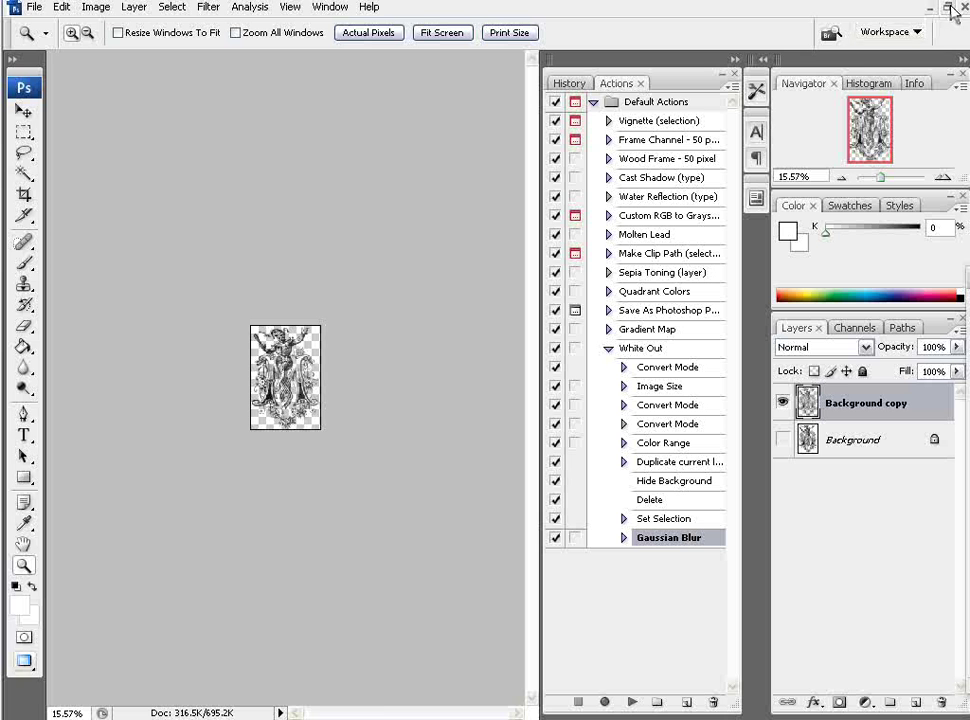
In the T-shirt mockup, hide the Background copy, Layer 2 and Layer 1 layers.
key(shift+f)
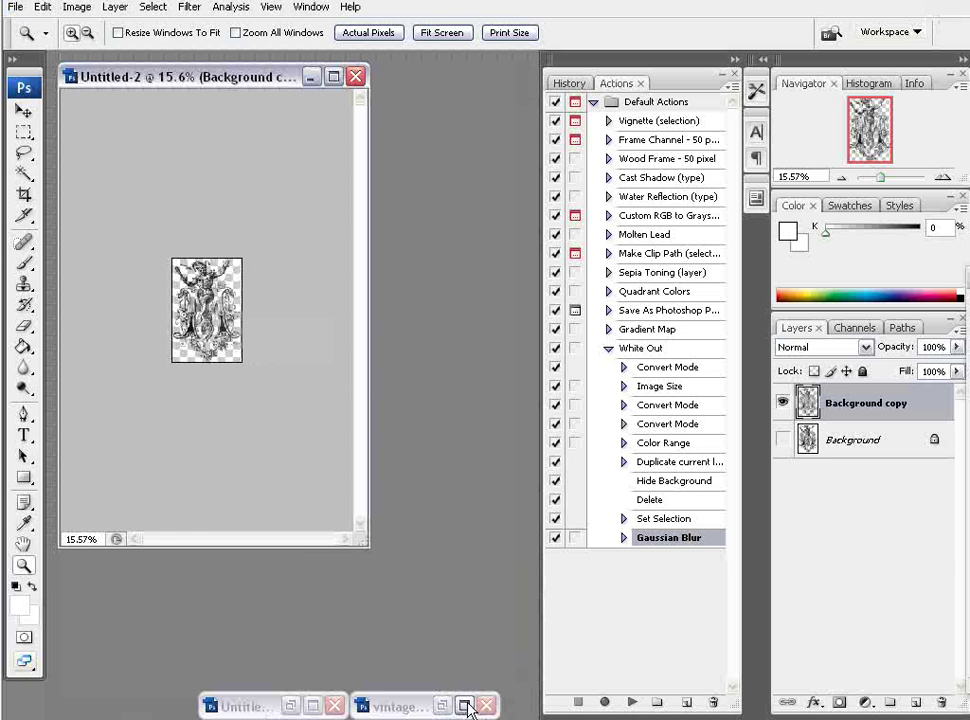
click(463, 705)
click(22, 109)
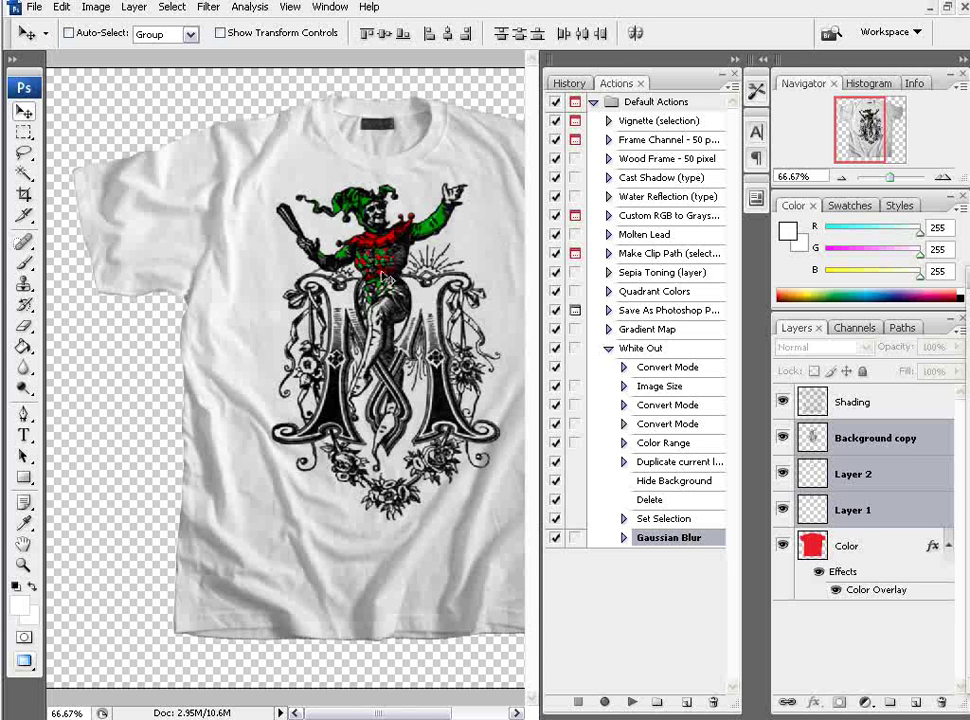
click(783, 438)
click(783, 474)
click(783, 510)
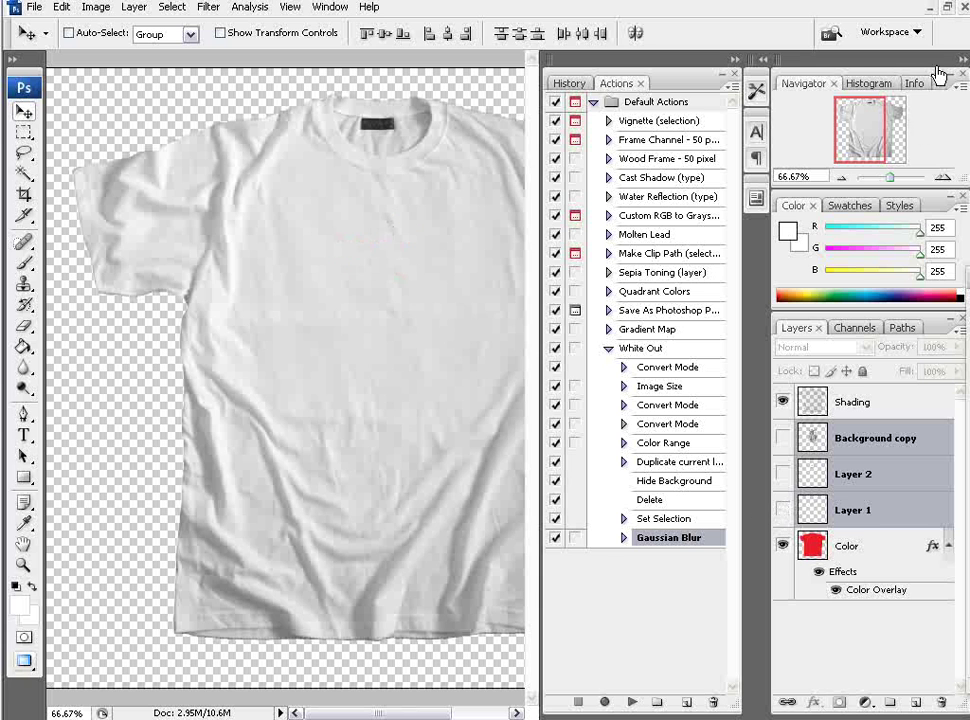
Drag the knocked-out jester artwork from Untitled-2 onto the T-shirt in vintage.psd.
click(948, 10)
drag(396, 69, 530, 148)
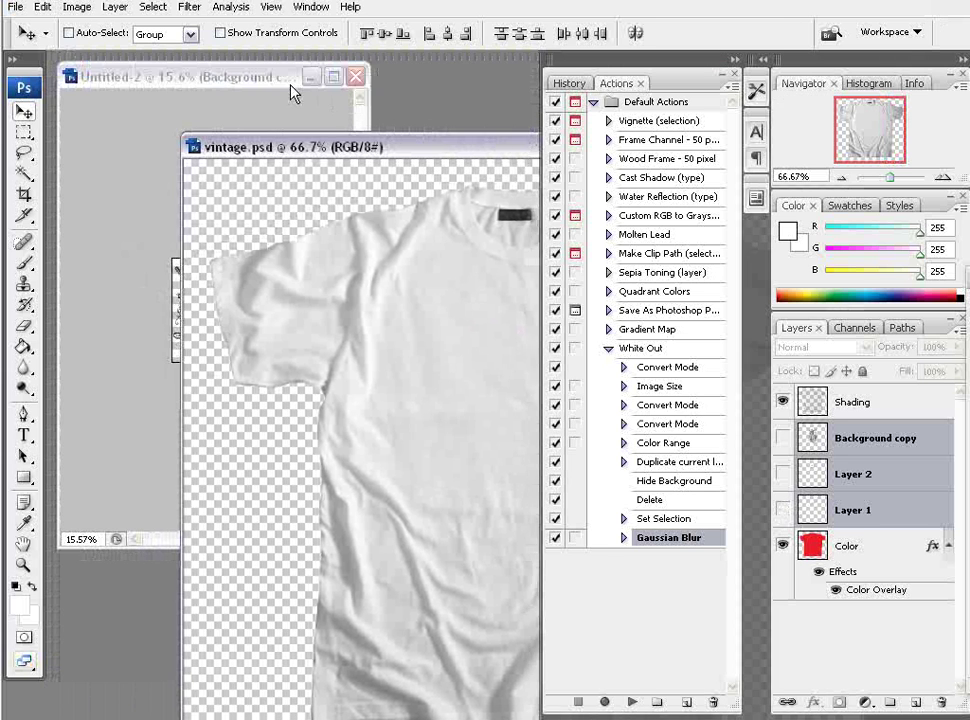
click(277, 85)
drag(249, 342, 492, 396)
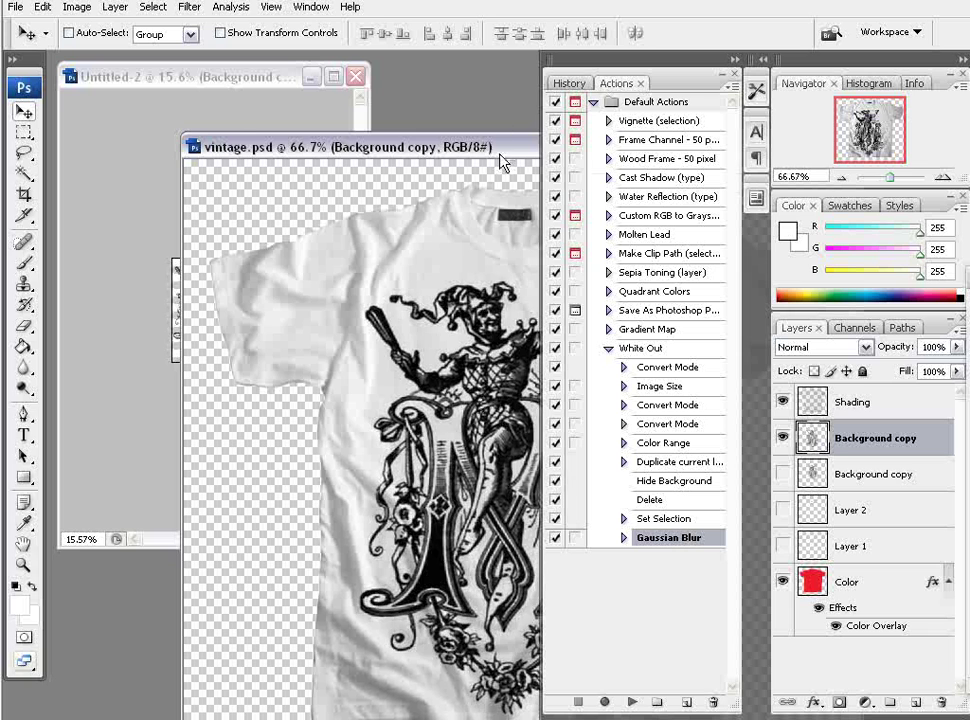
drag(500, 155, 372, 120)
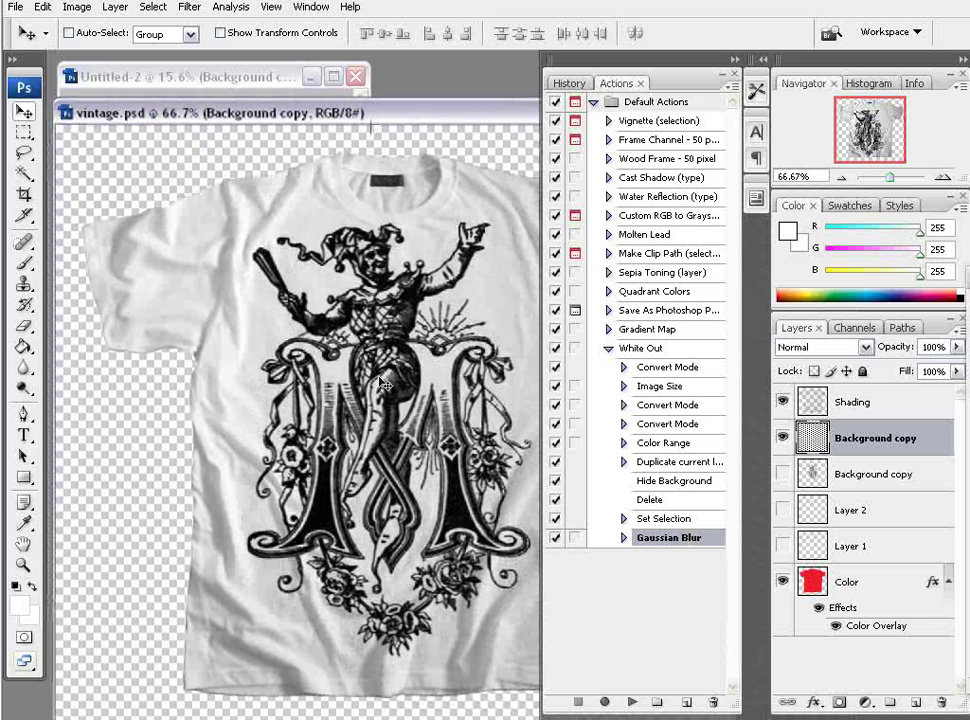
Free Transform the jester to about 81.5% × 80.6%, shift it onto the chest, and apply.
key(ctrl+t)
drag(245, 217, 295, 325)
drag(391, 413, 368, 346)
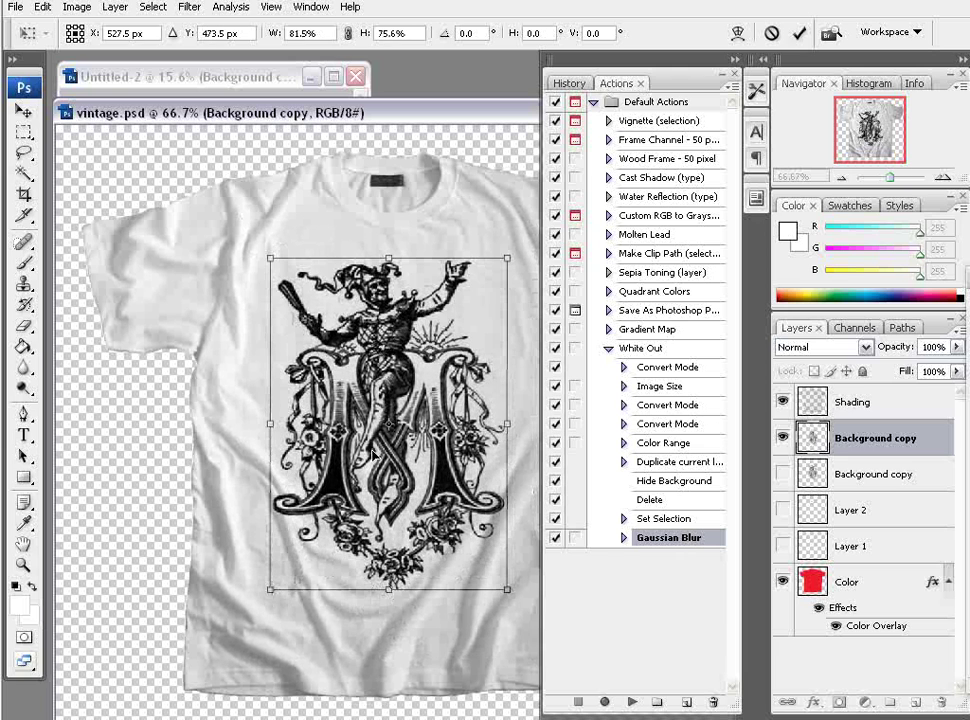
drag(393, 592, 389, 611)
click(22, 111)
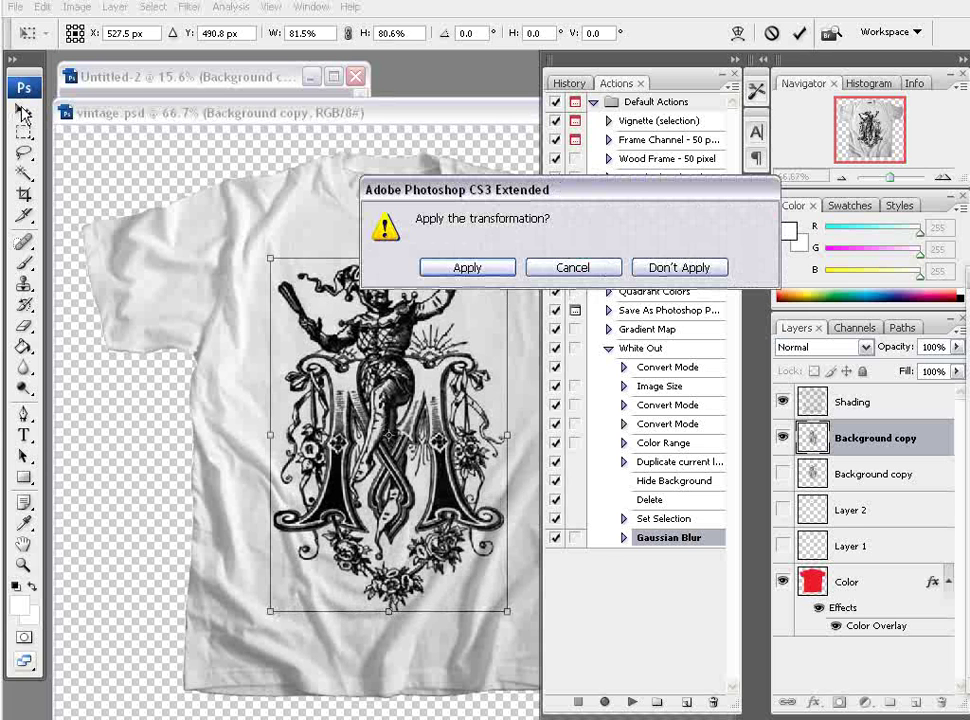
click(481, 268)
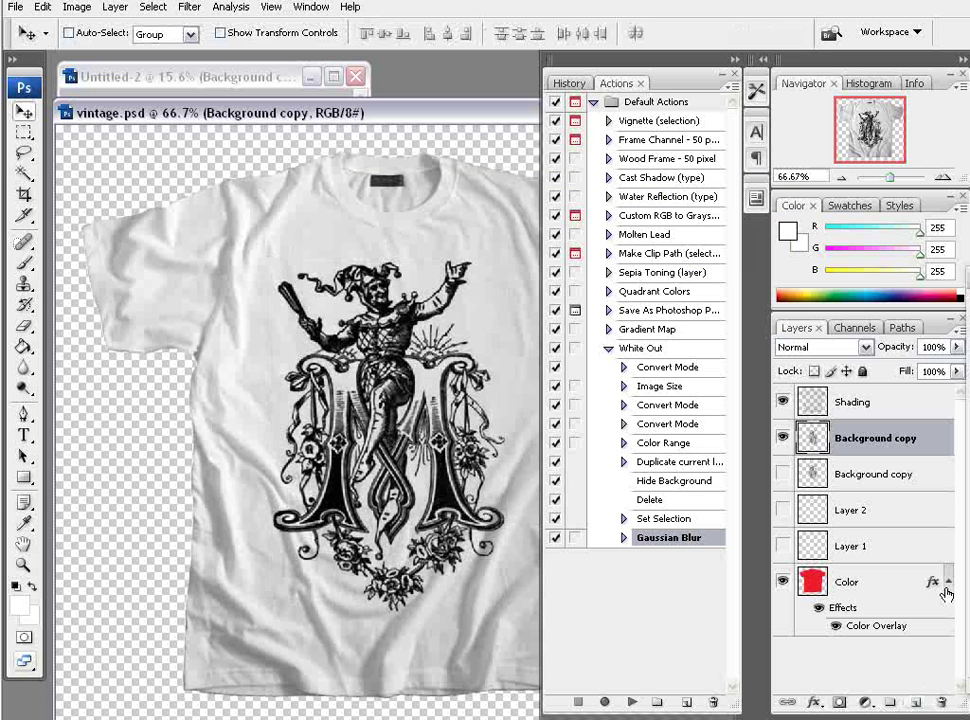
Add a new Layer 3 above the hidden Background copy and zoom in on the jester's upper body.
click(884, 476)
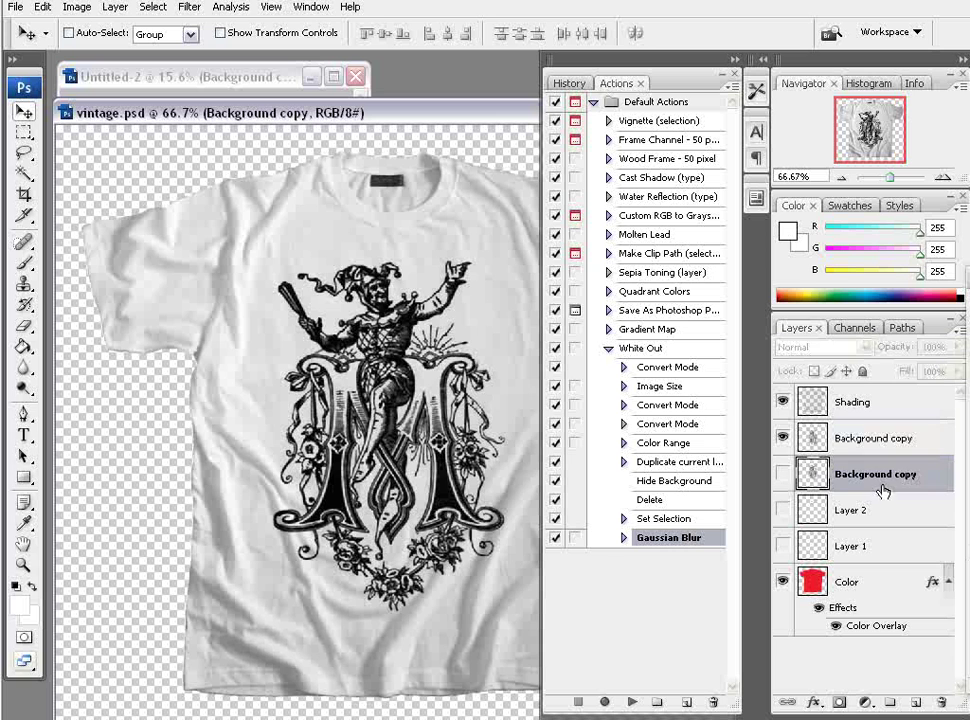
click(919, 702)
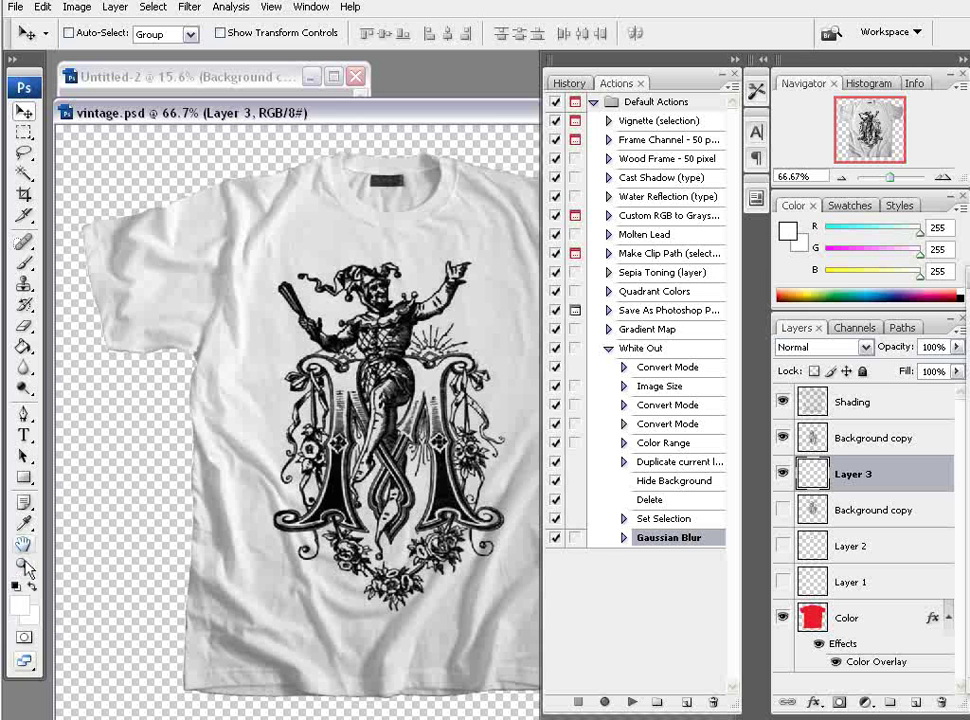
click(23, 565)
drag(279, 222, 417, 381)
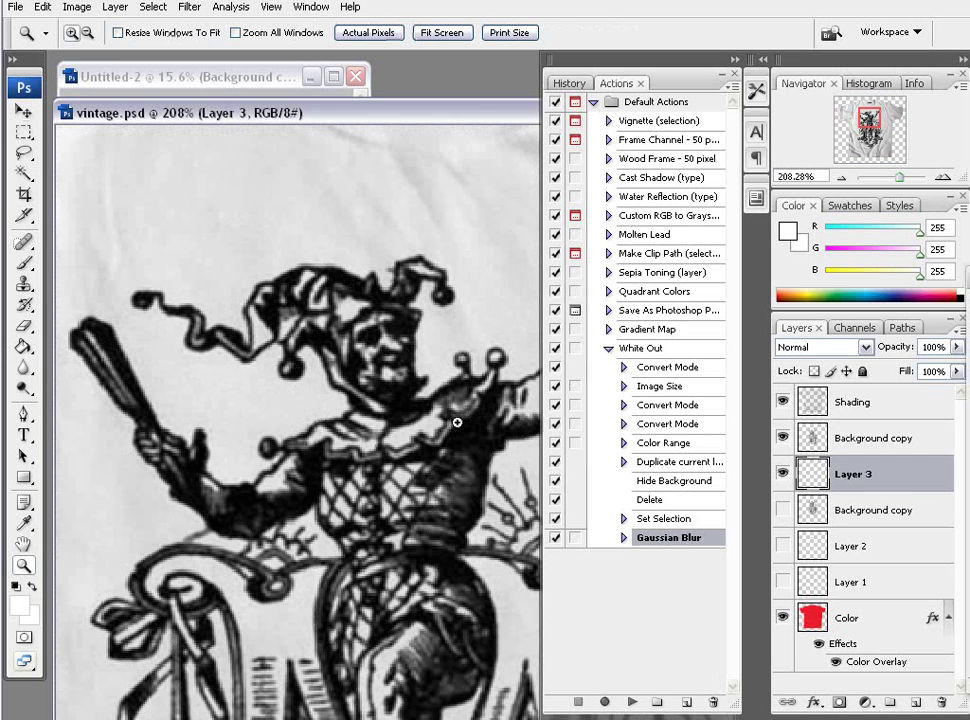
Brush pure red (ff0000) over the jester's collar.
click(23, 262)
click(18, 610)
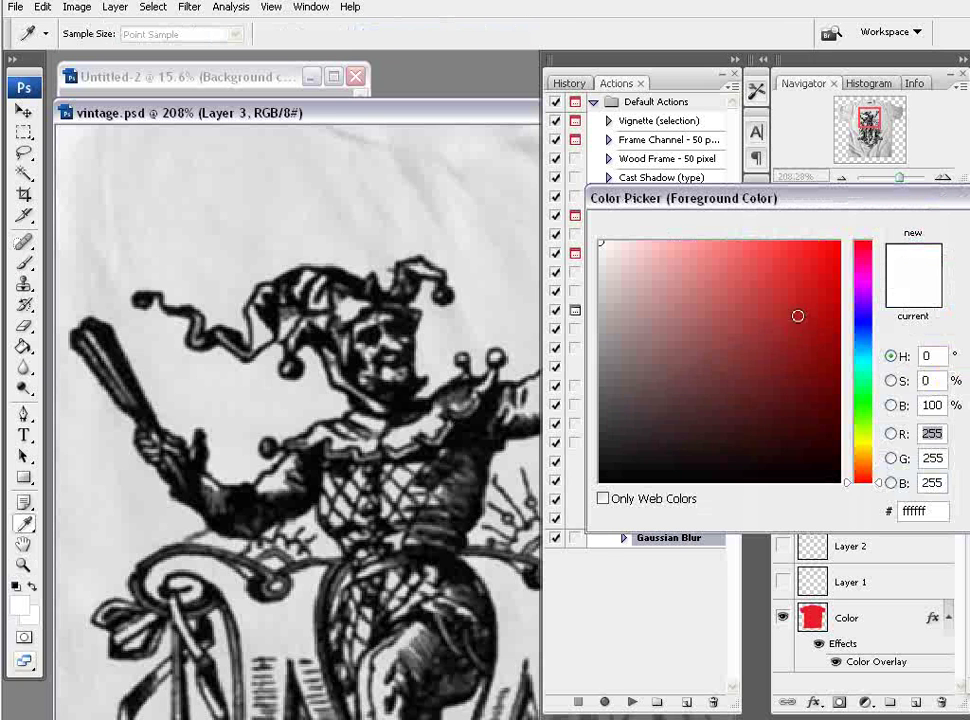
drag(818, 287, 892, 238)
key(Return)
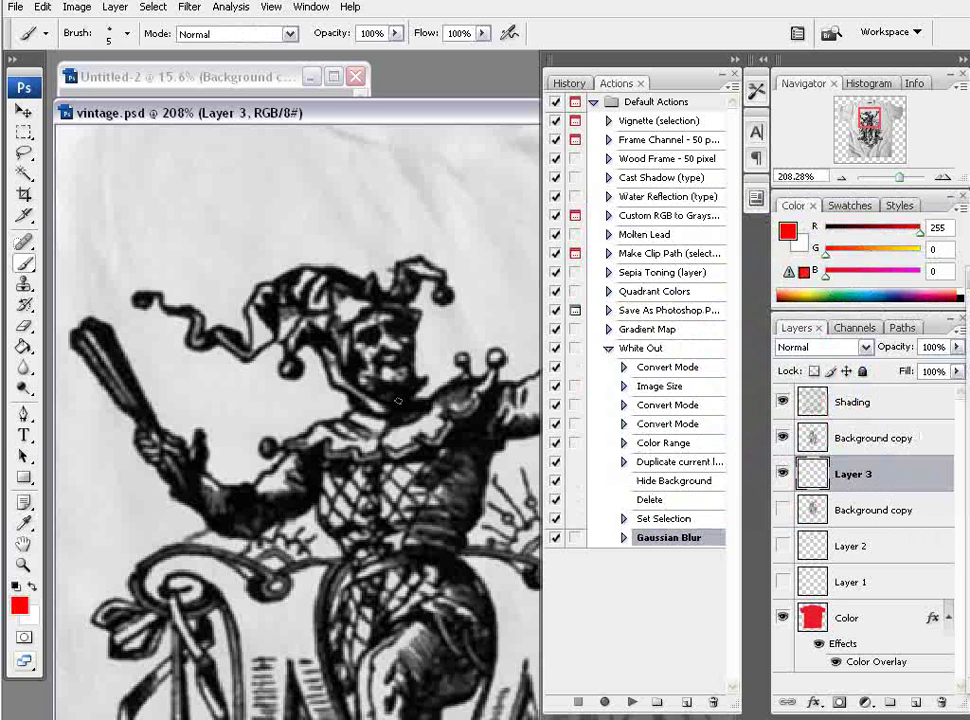
mouse_move(399, 433)
mouse_down()
mouse_move(384, 444)
mouse_move(404, 442)
mouse_move(398, 434)
mouse_move(440, 412)
mouse_up()
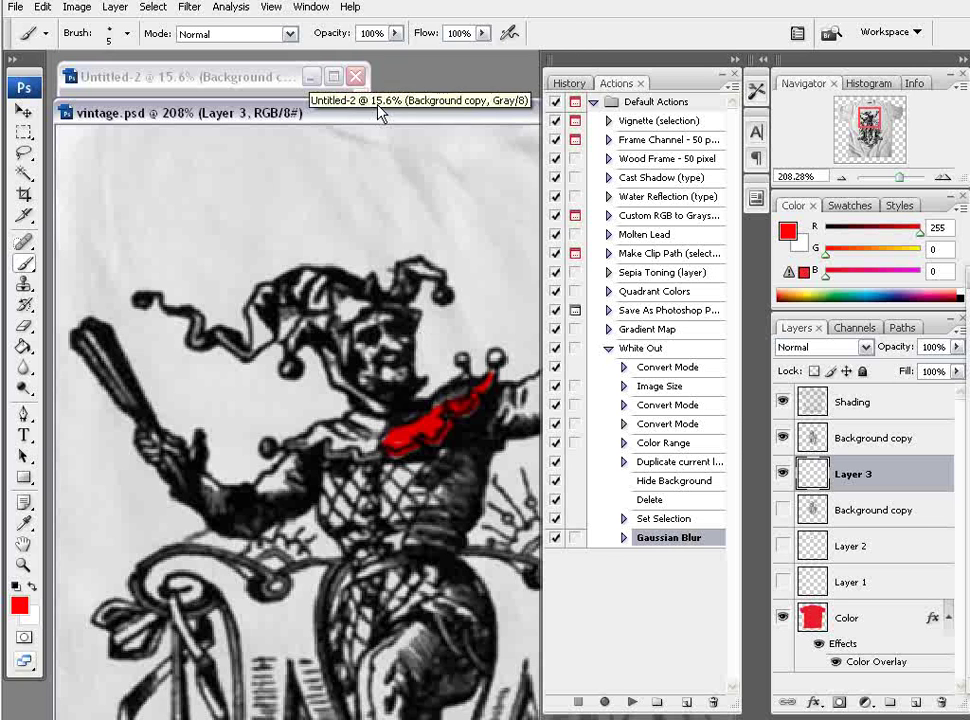
drag(509, 118, 300, 95)
Play the White Out action on the full-size original jester illustration.
click(525, 90)
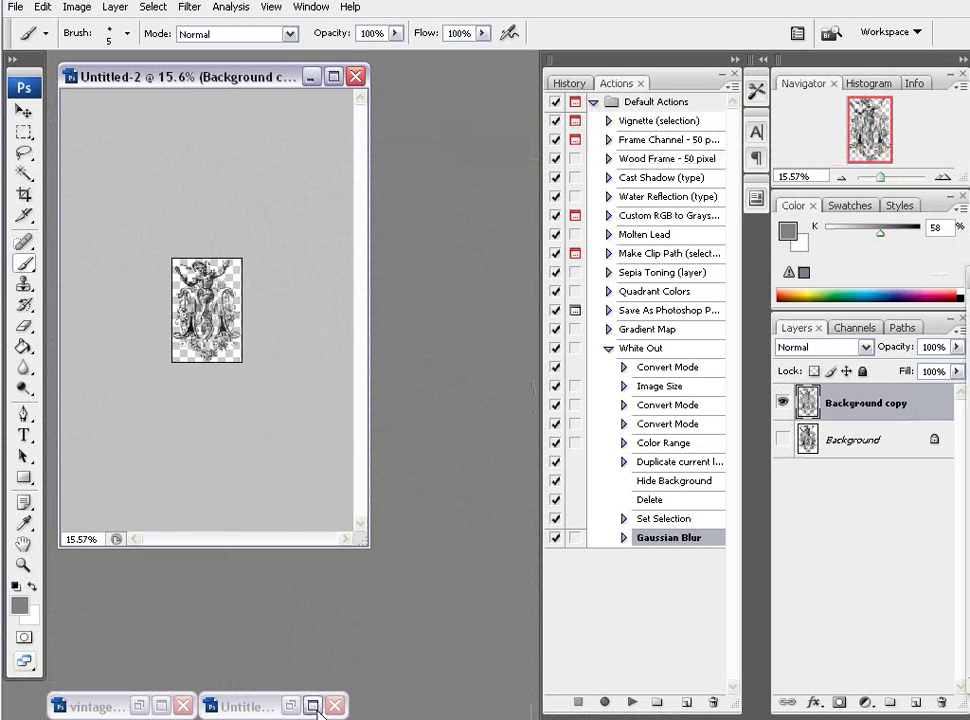
click(312, 706)
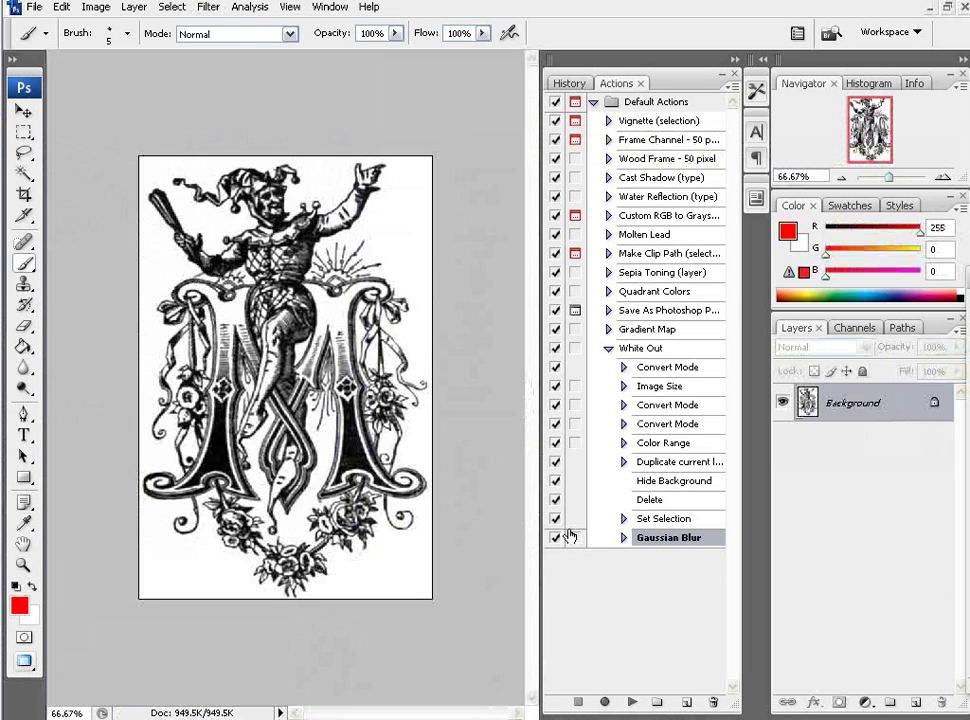
click(668, 350)
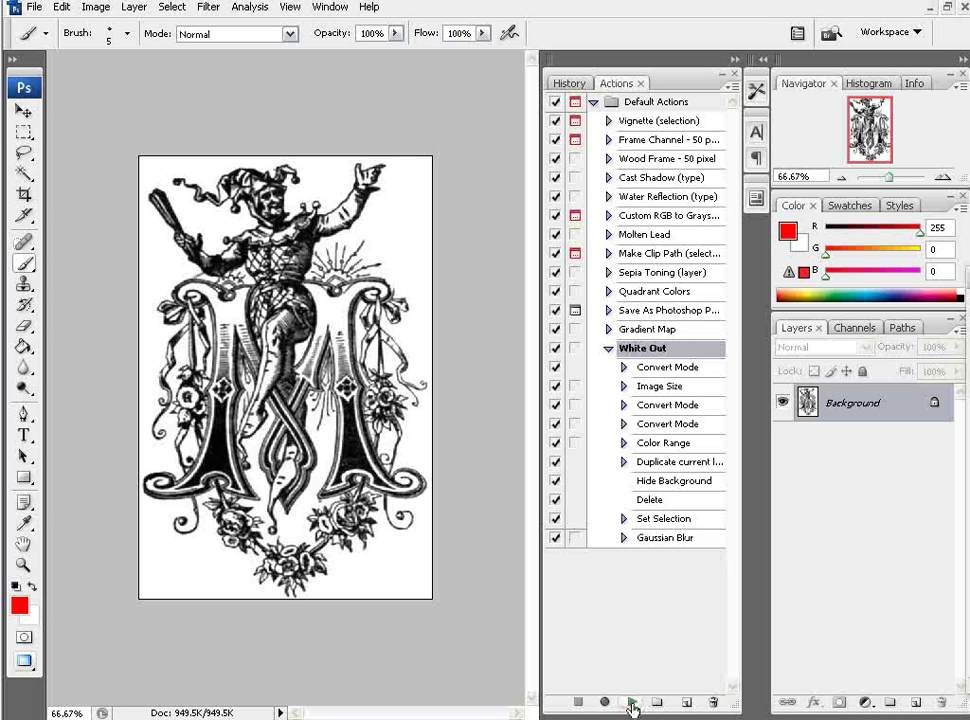
click(632, 704)
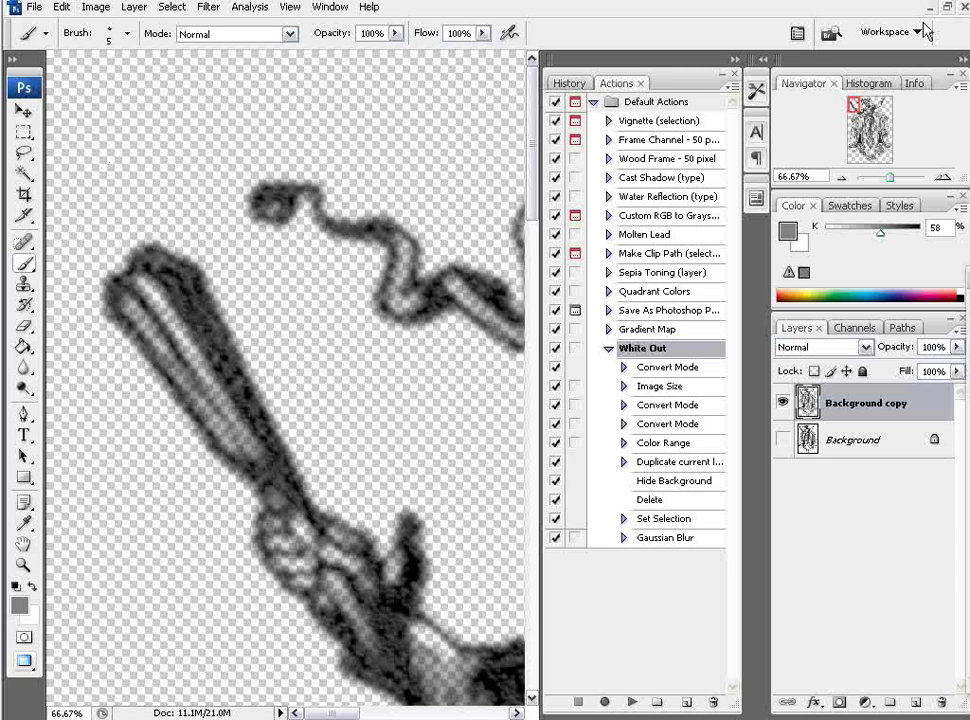
Undo the last change, bring vintage.psd back full-size and fit the whole shirt on screen.
key(ctrl+z)
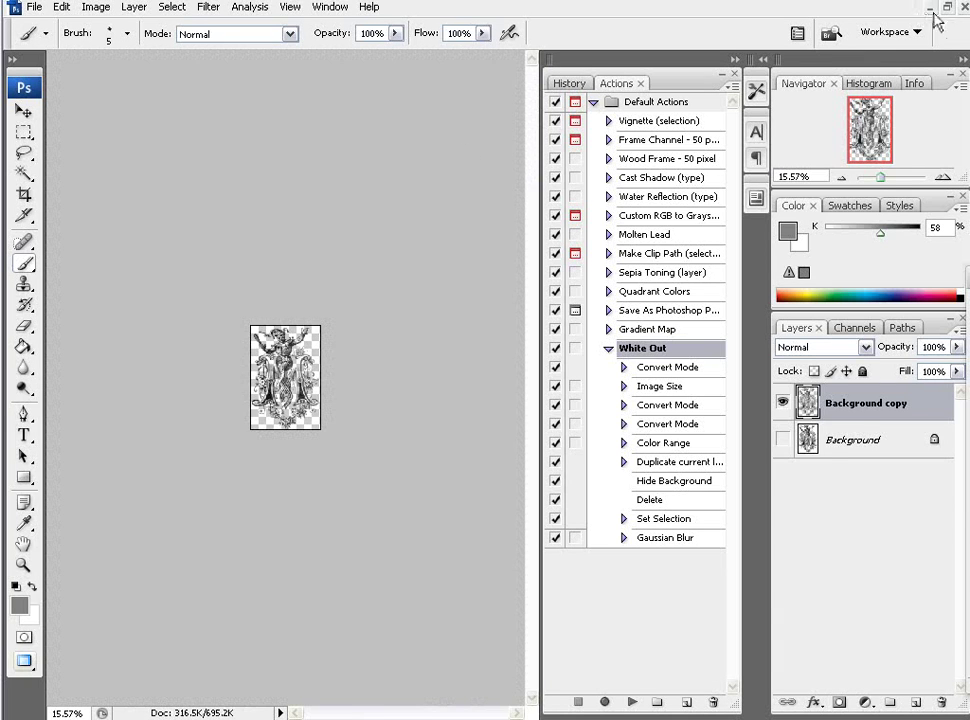
click(931, 7)
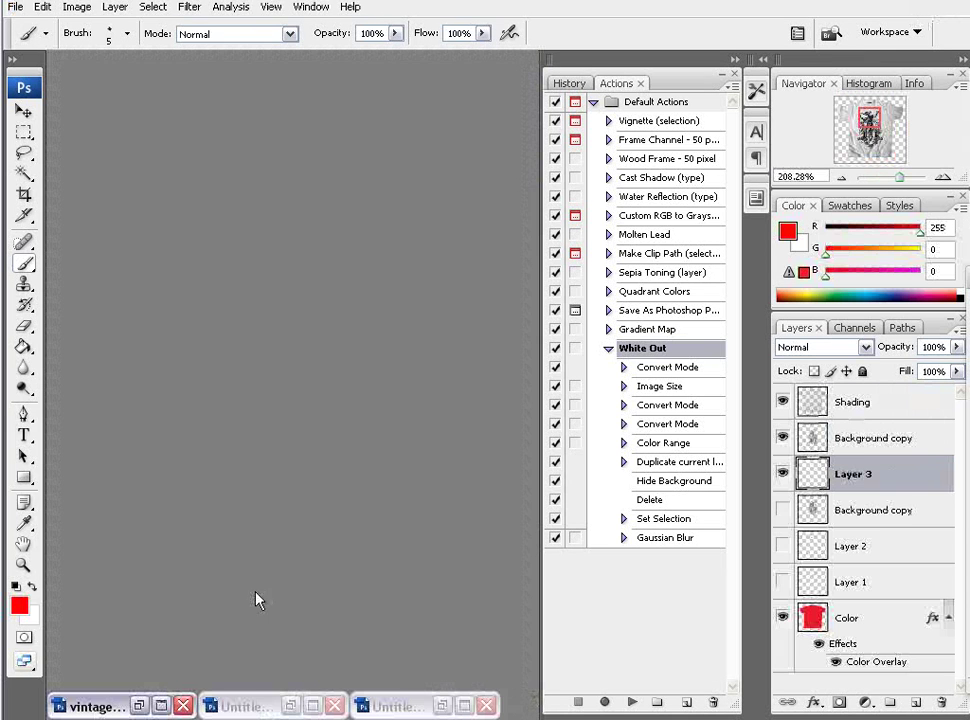
click(161, 706)
click(23, 564)
right_click(276, 410)
click(322, 419)
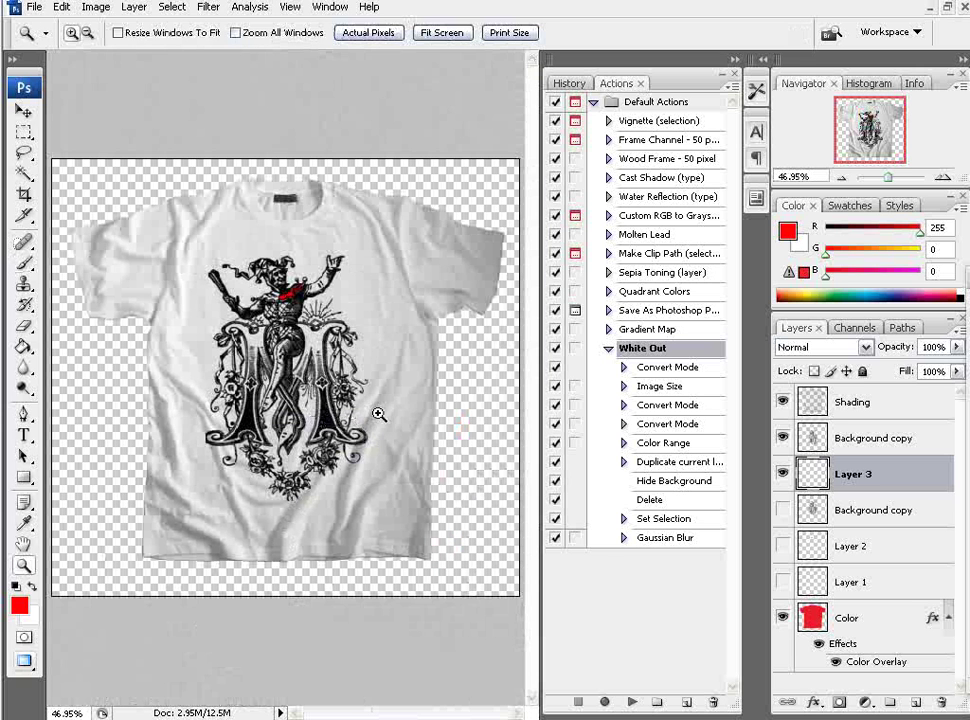